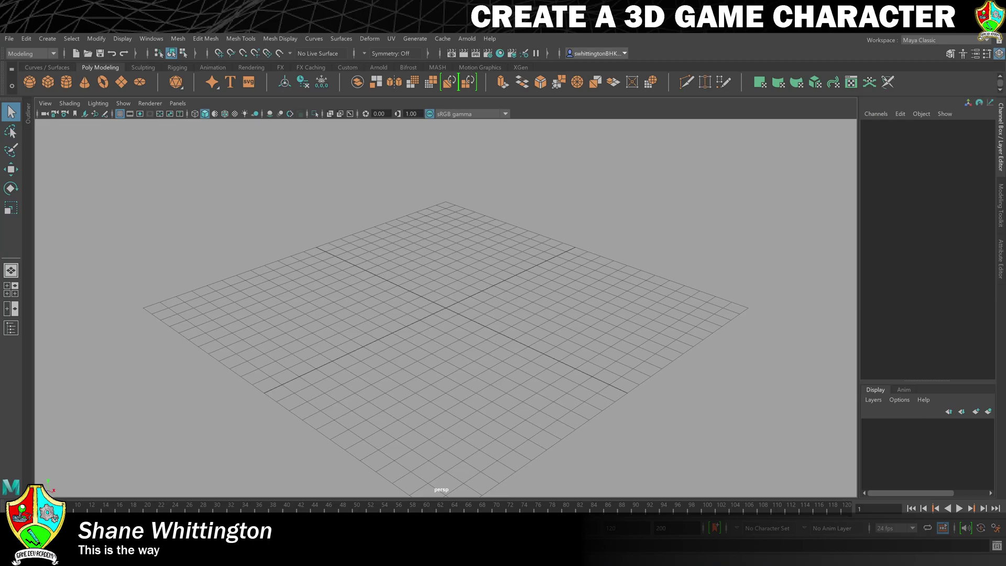
Start a new project in the Project Window named RobotCharacter.
left_click(10, 38)
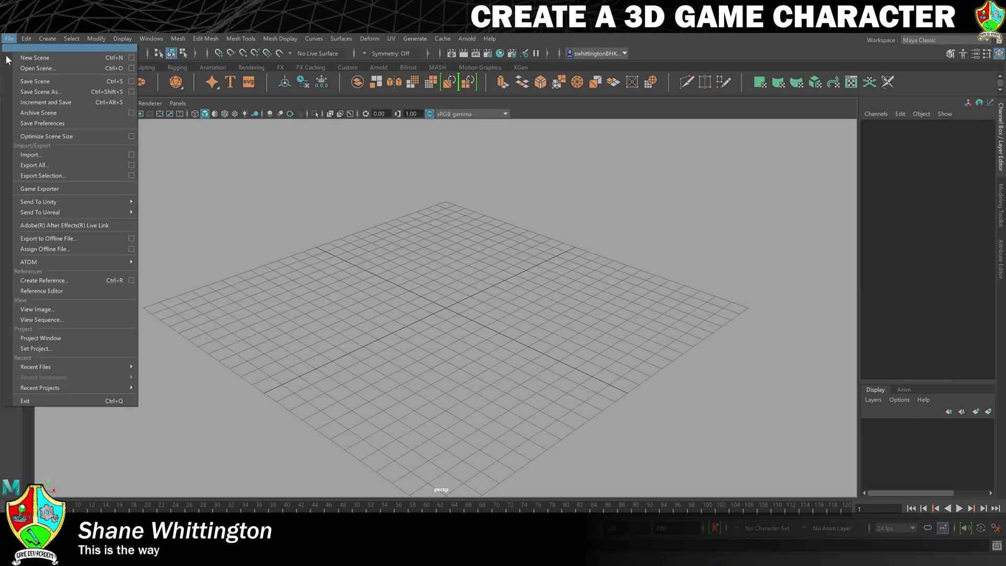
left_click(70, 338)
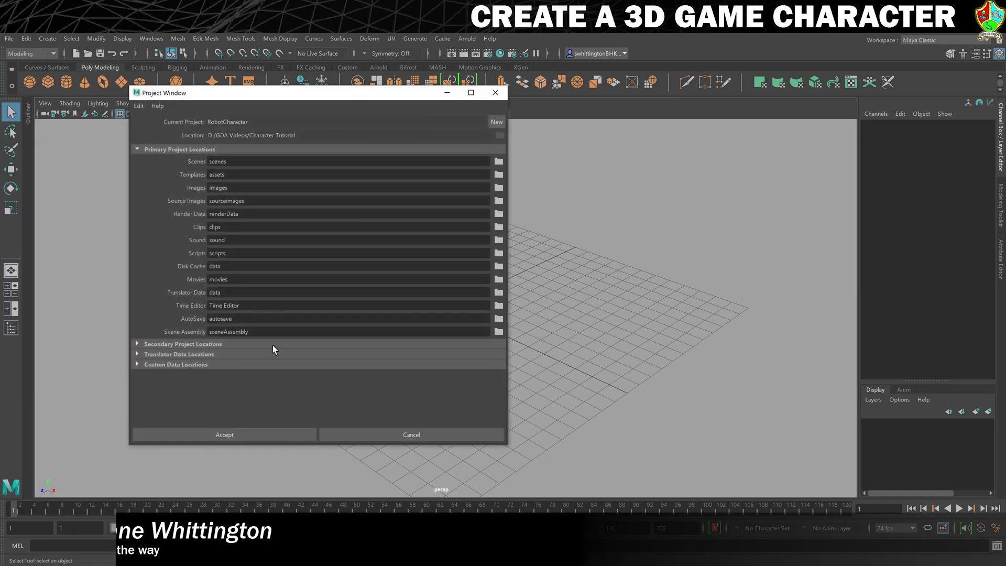
left_click(493, 121)
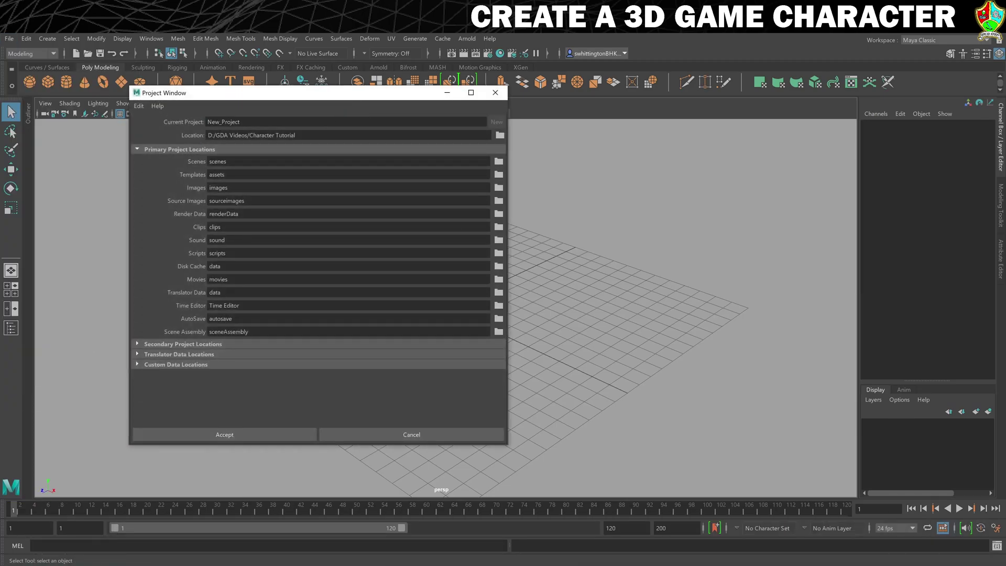
type("Robo")
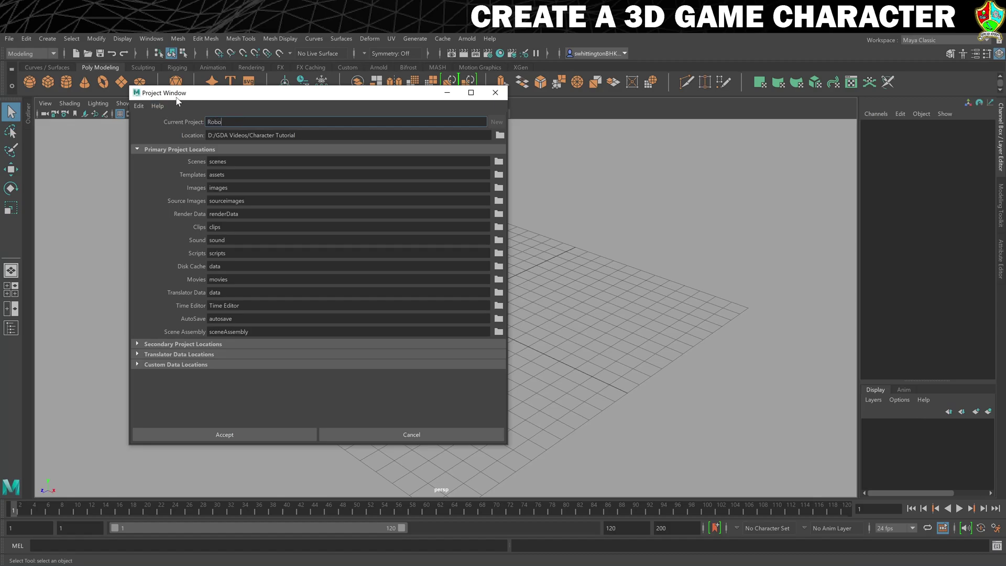
type("tCharacter")
Set the project location to G:/My Drive/Shared/3rd Person Character Tutorial and accept.
left_click(501, 135)
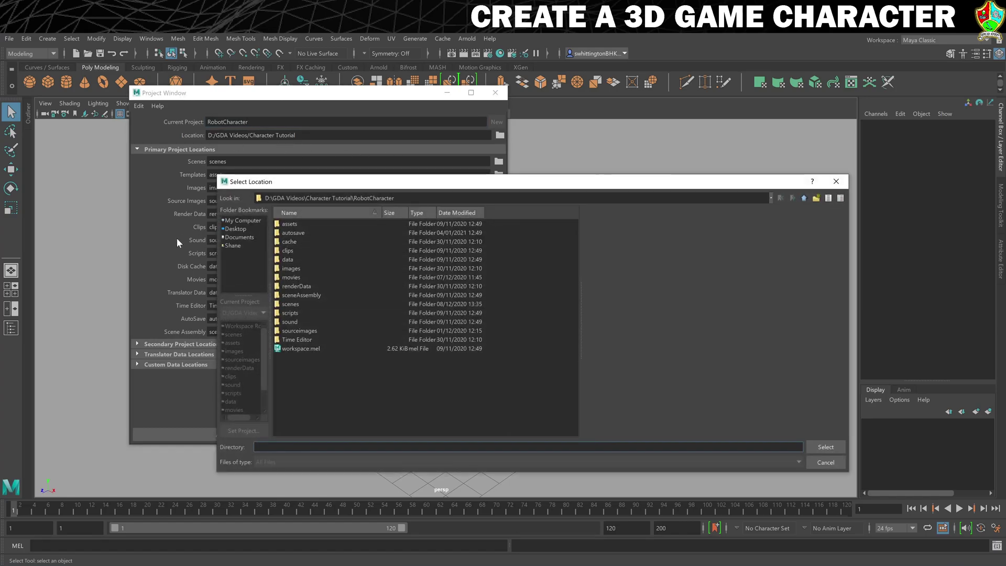
left_click(242, 221)
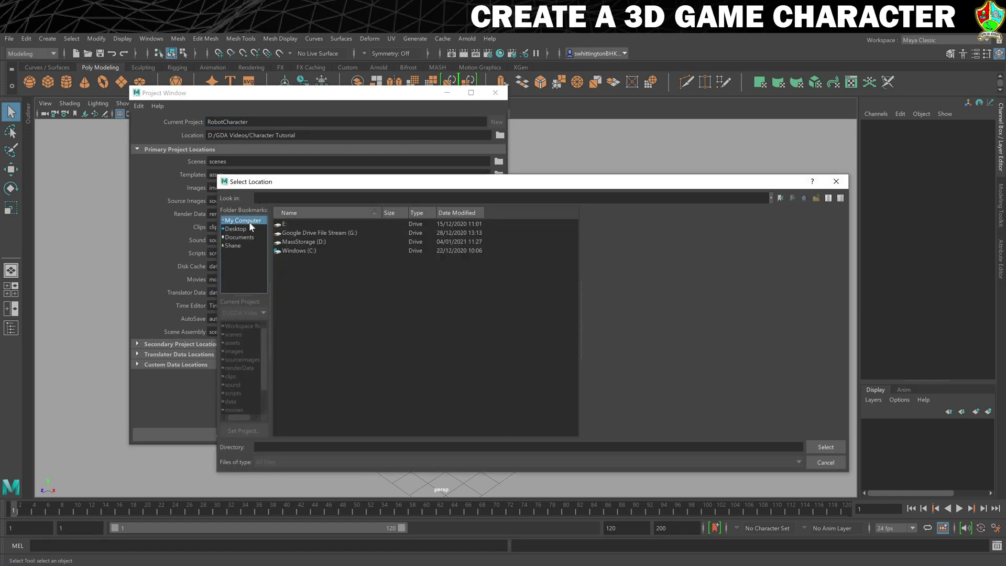
double_click(337, 232)
left_click(337, 232)
double_click(291, 224)
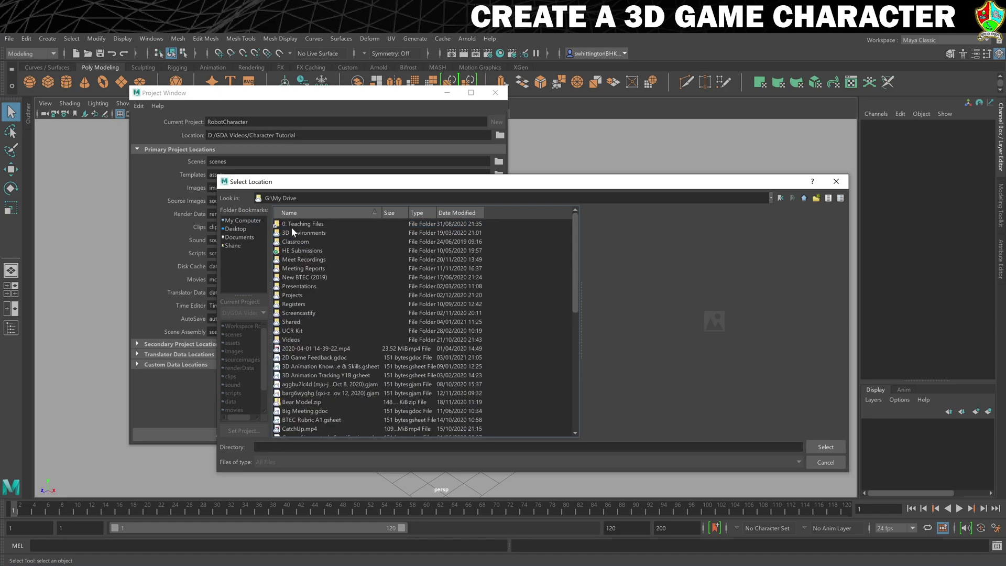
double_click(291, 322)
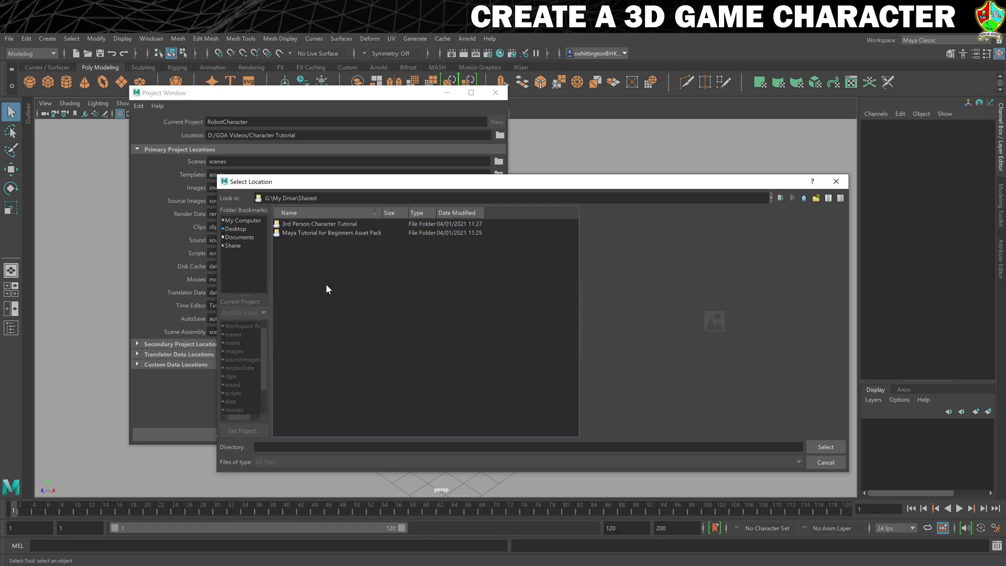
double_click(329, 223)
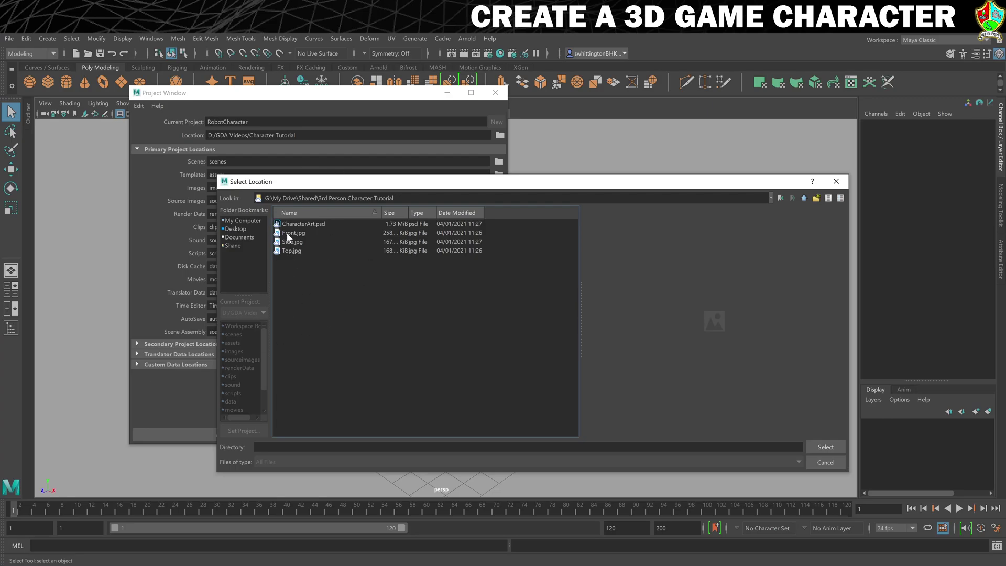
left_click(833, 448)
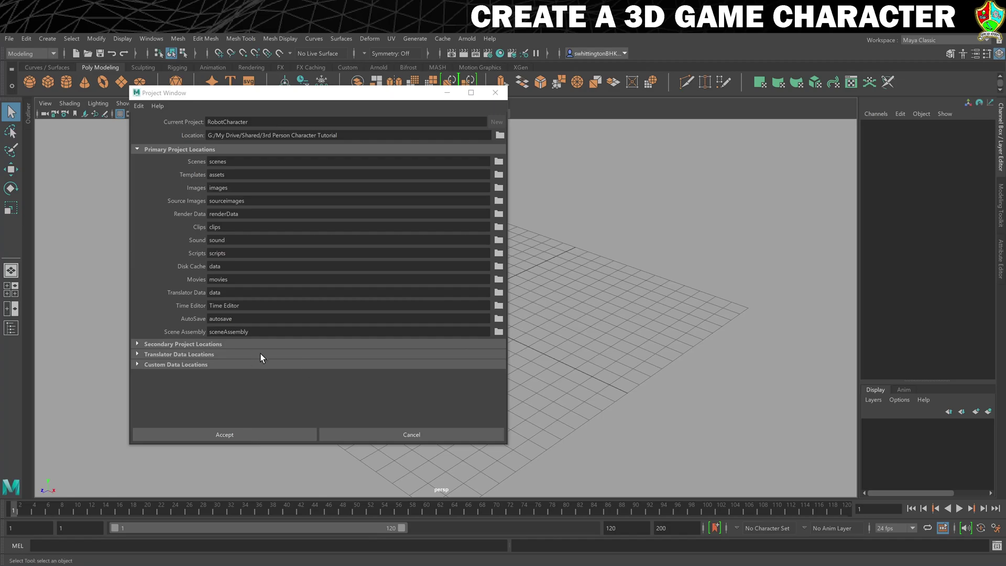
left_click(218, 435)
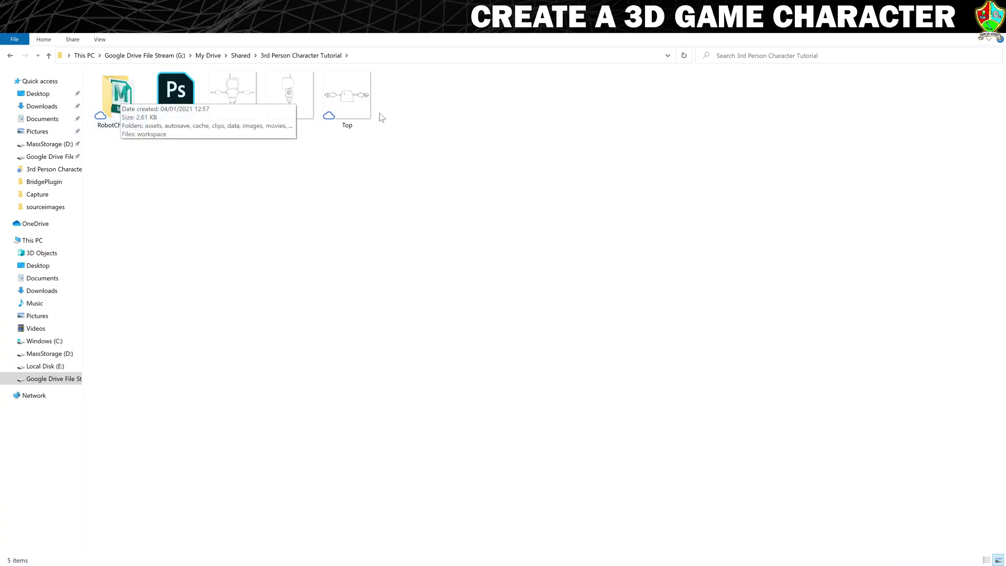
Select and cut the Front, Side and Top reference images.
left_click(244, 100)
left_click(293, 99)
left_click(347, 97)
left_click_drag(367, 207, 228, 89)
right_click(228, 89)
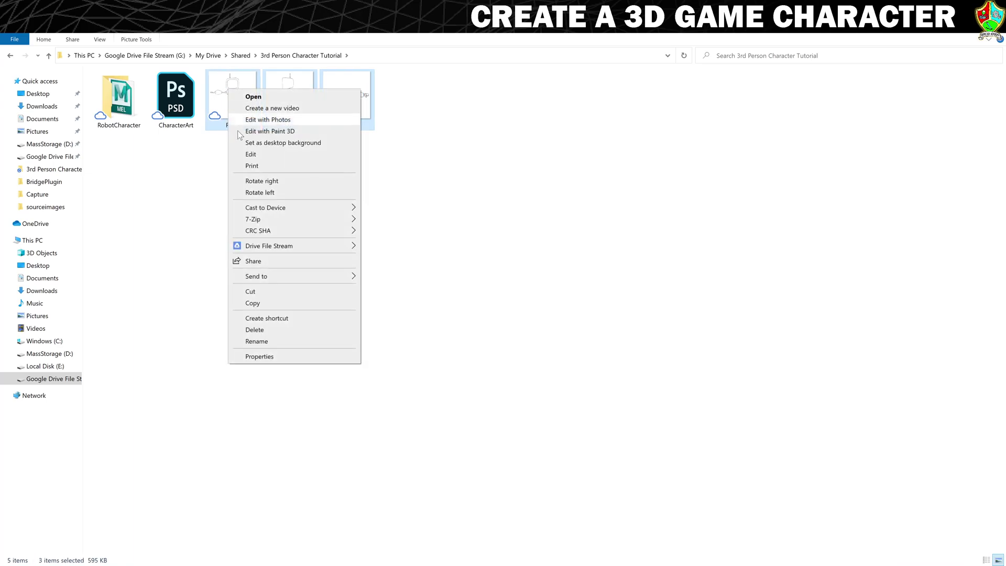
left_click(280, 292)
Paste the three images into RobotCharacter's sourceimages folder, then return to RobotCharacter.
double_click(125, 109)
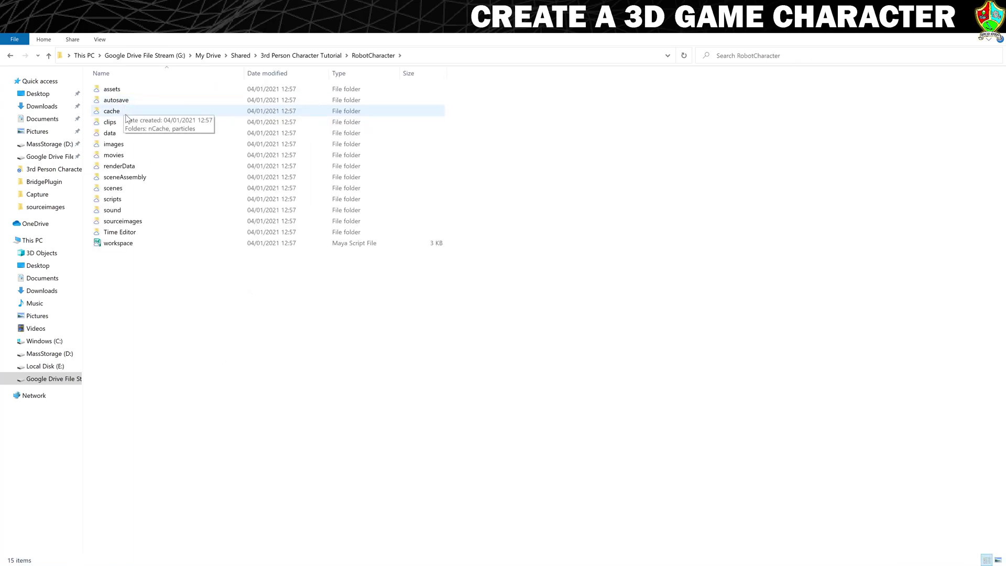
double_click(126, 222)
right_click(233, 172)
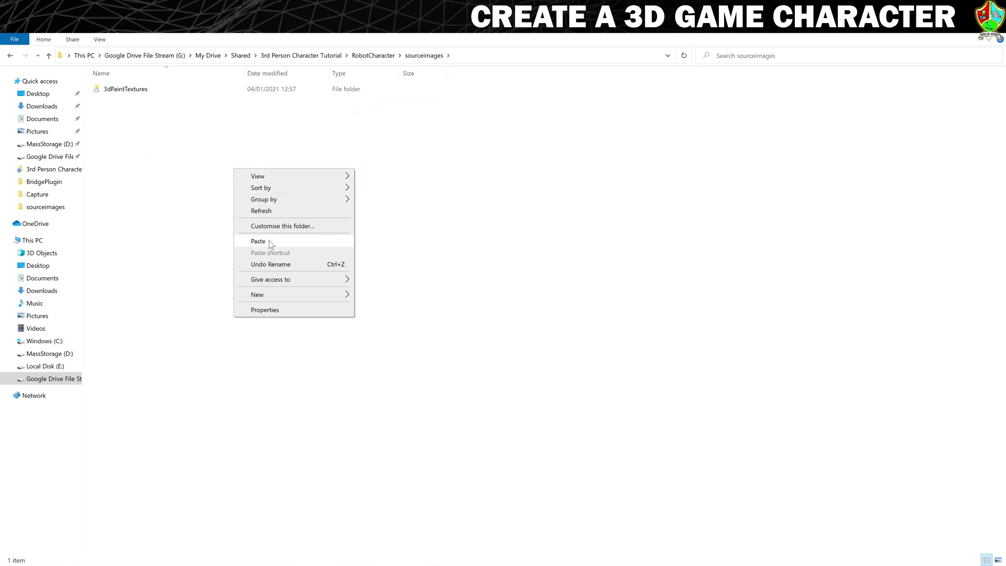
left_click(266, 243)
left_click(276, 243)
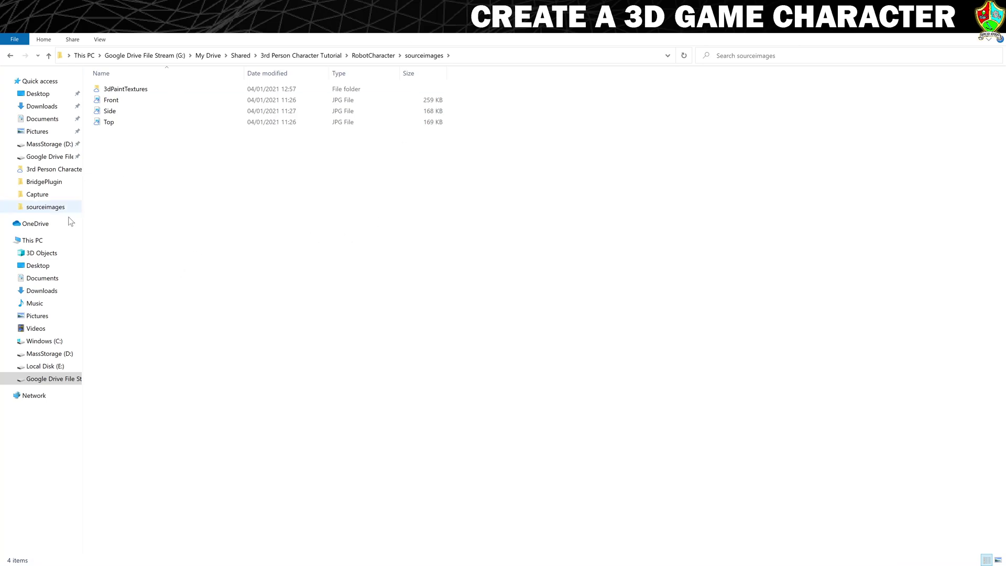
left_click(373, 55)
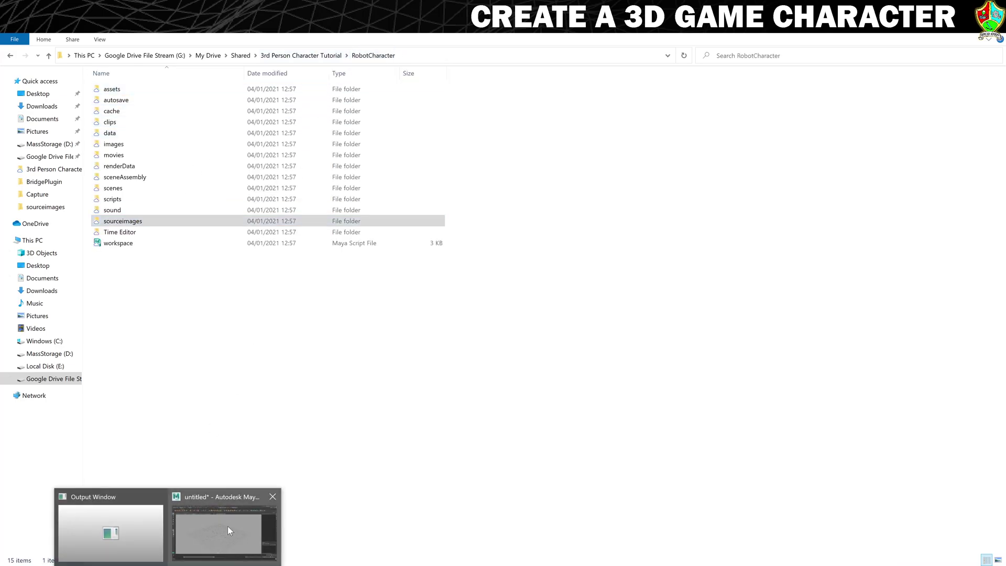
Back in Maya, save the scene under the file name 'Modelling' with Save Scene As.
left_click(227, 526)
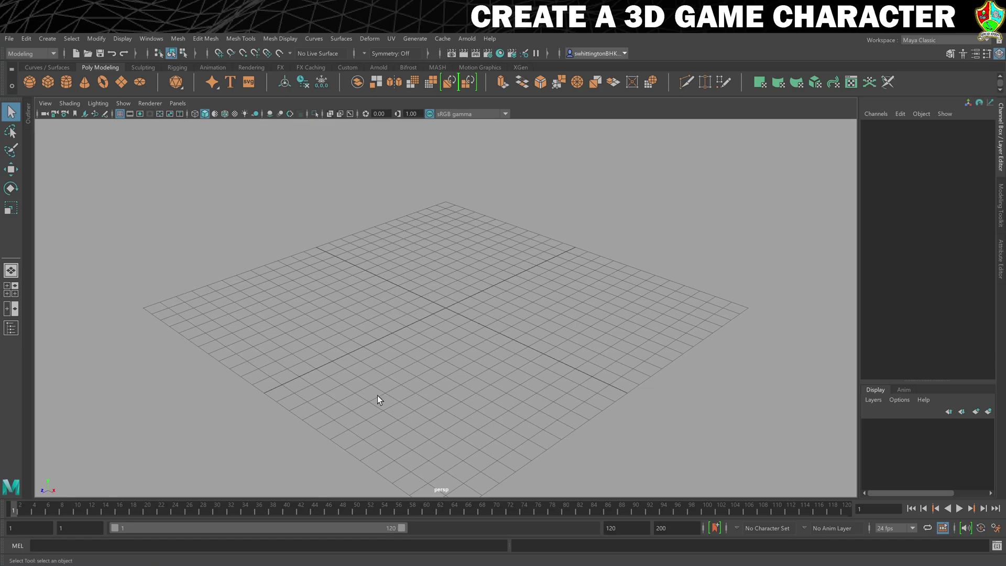
left_click(10, 40)
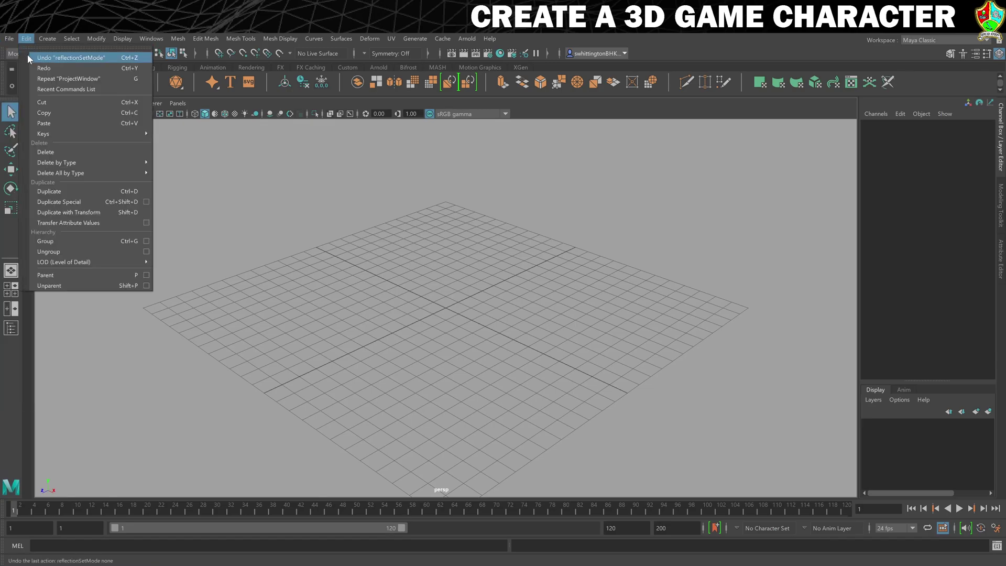
left_click(36, 92)
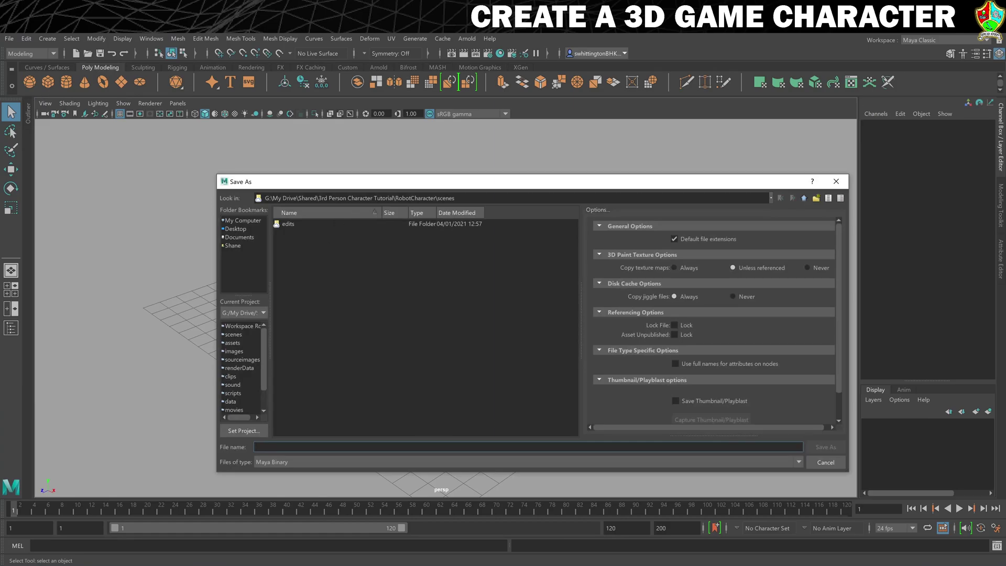
type("Modelling")
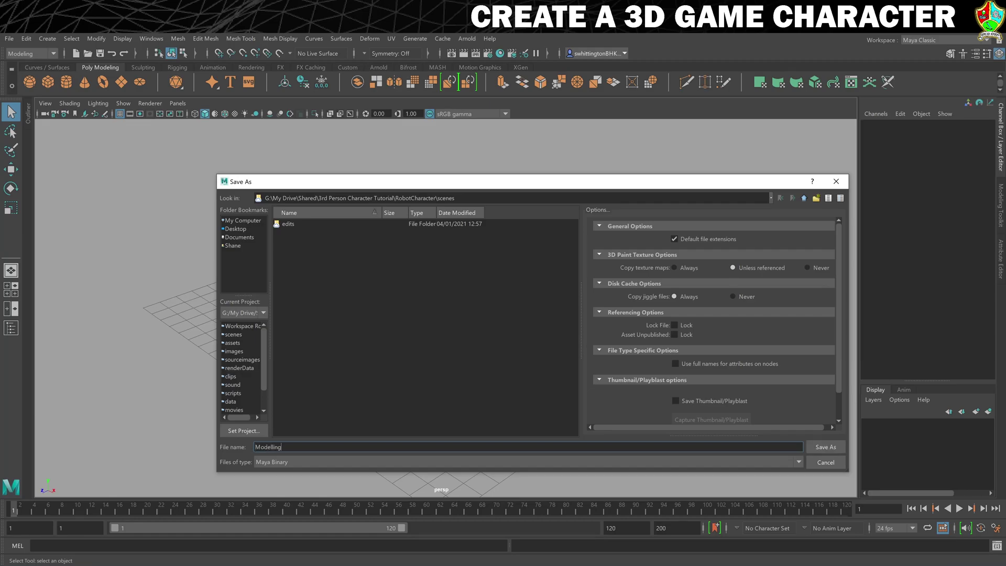
left_click(826, 446)
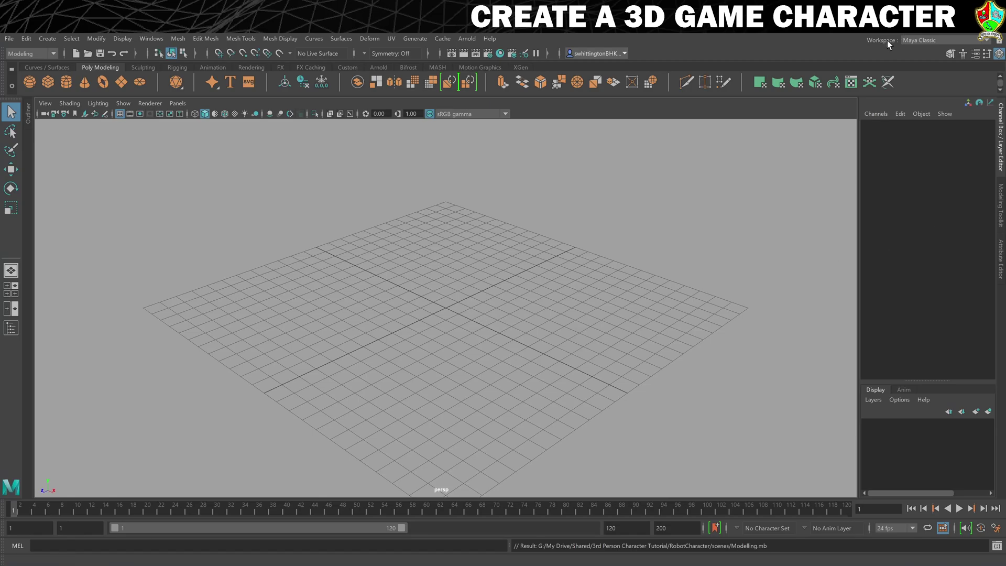
Choose the Modeling - Standard workspace and switch to the four-view layout.
left_click(913, 38)
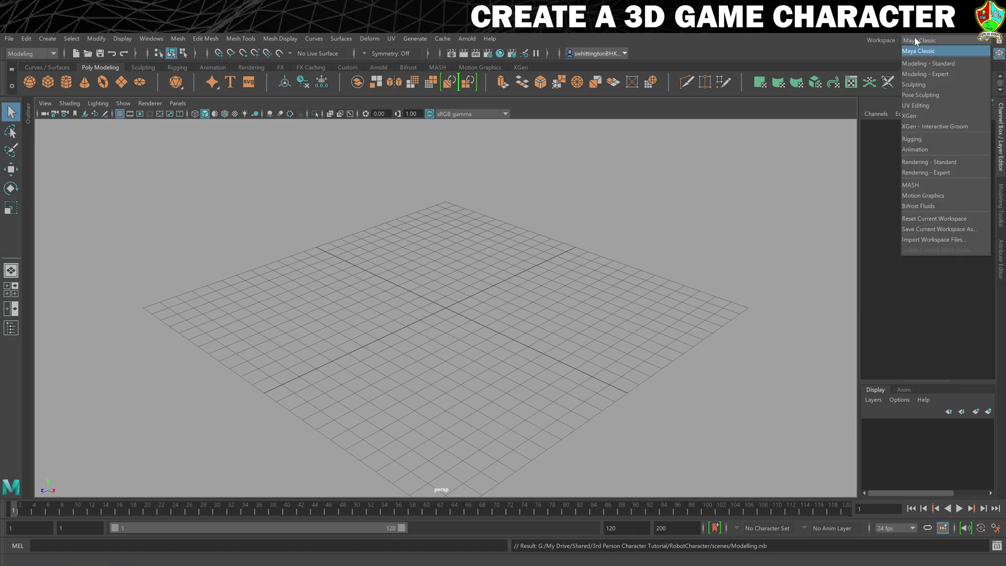
left_click(922, 62)
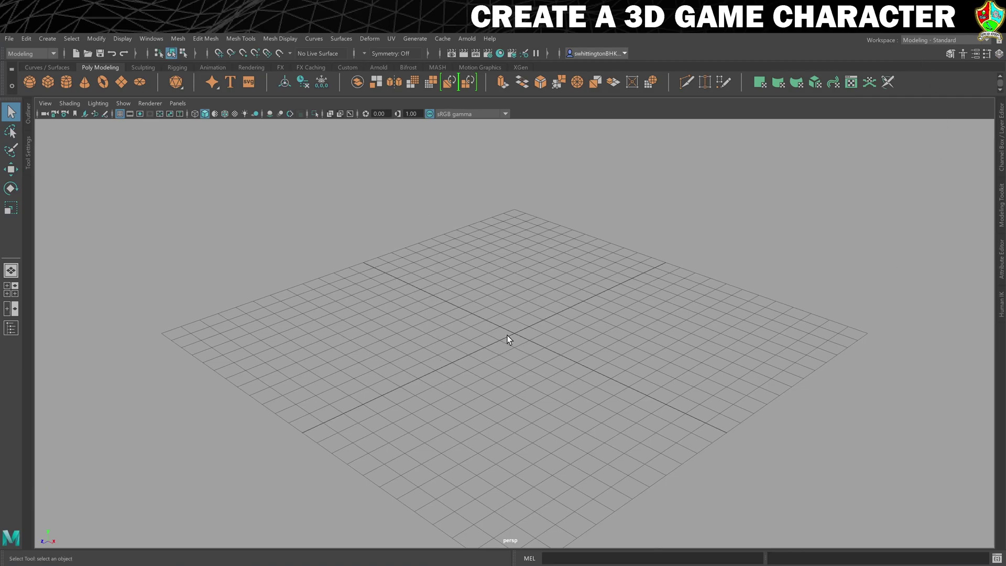
key("space")
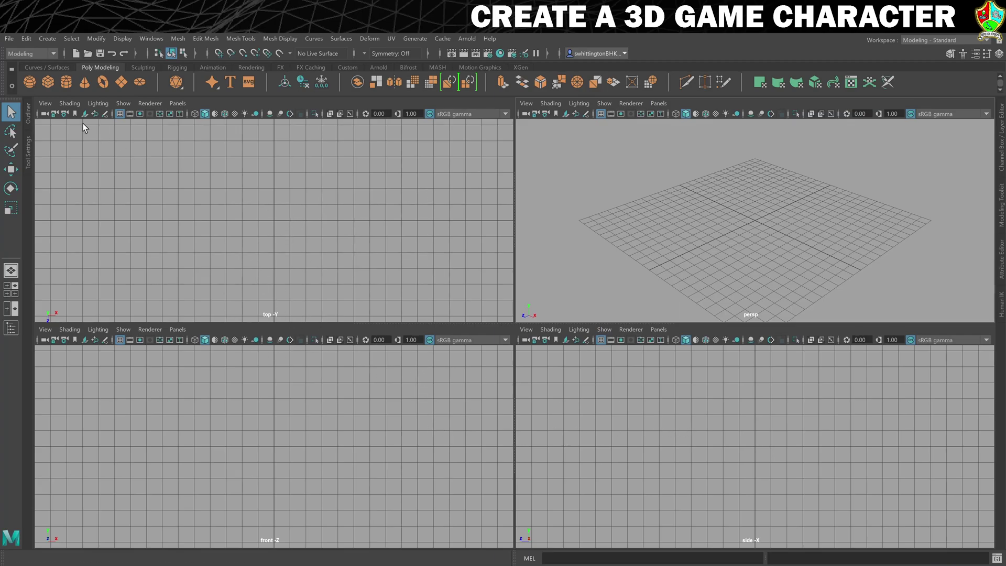
Import Top.jpg as an image plane in the top view.
left_click(45, 103)
mouse_move(105, 338)
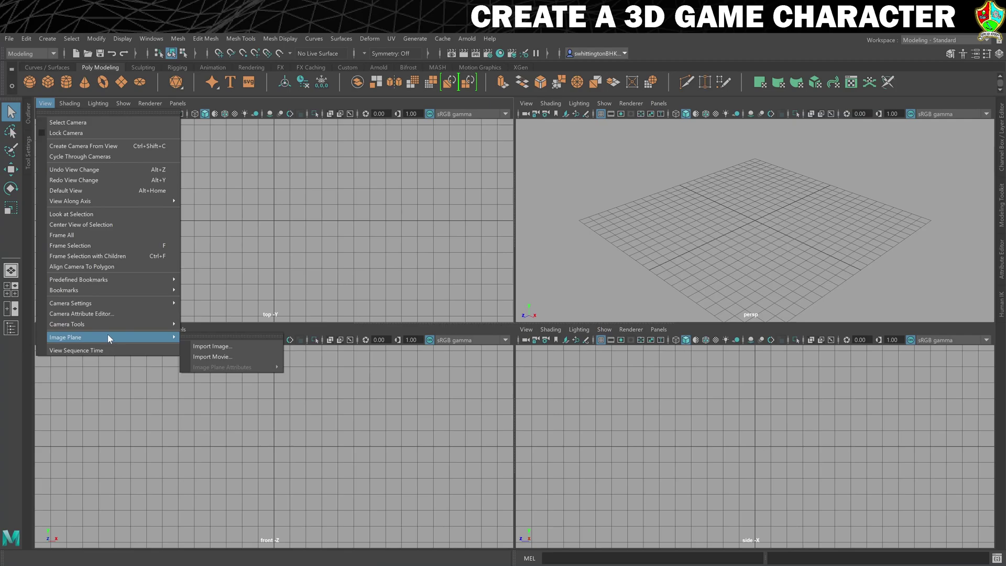
left_click(236, 345)
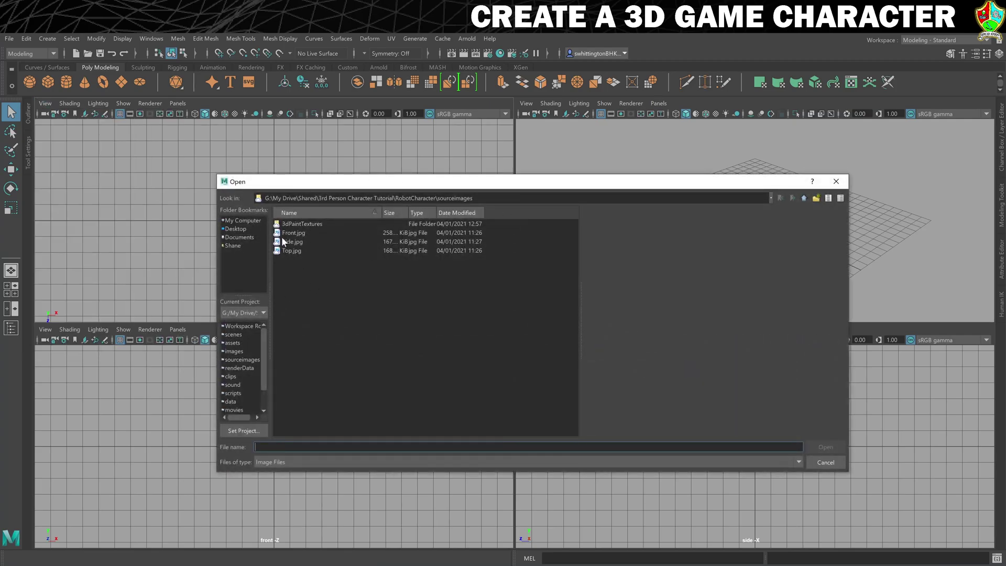
left_click_drag(309, 183, 468, 149)
left_click(451, 217)
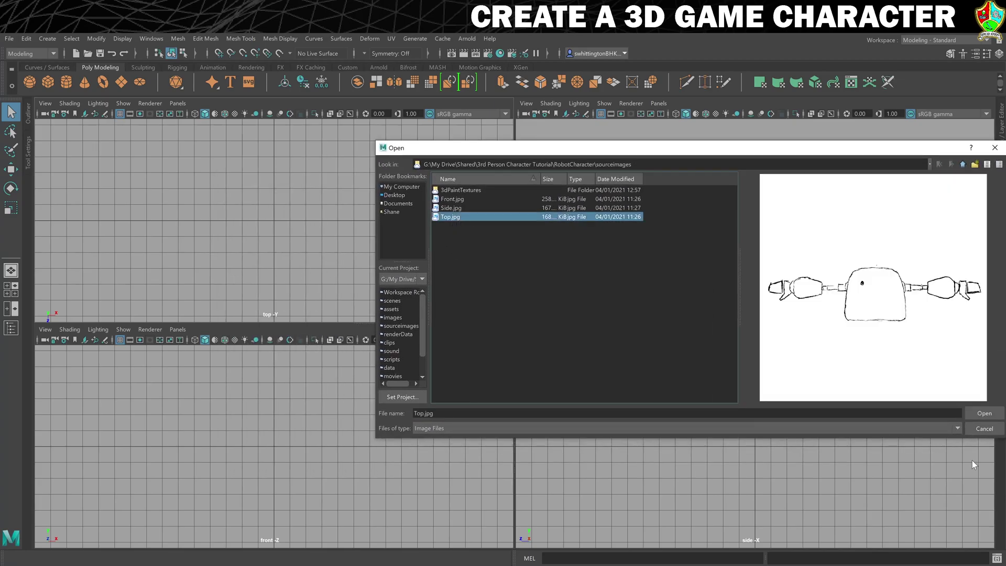
left_click(980, 413)
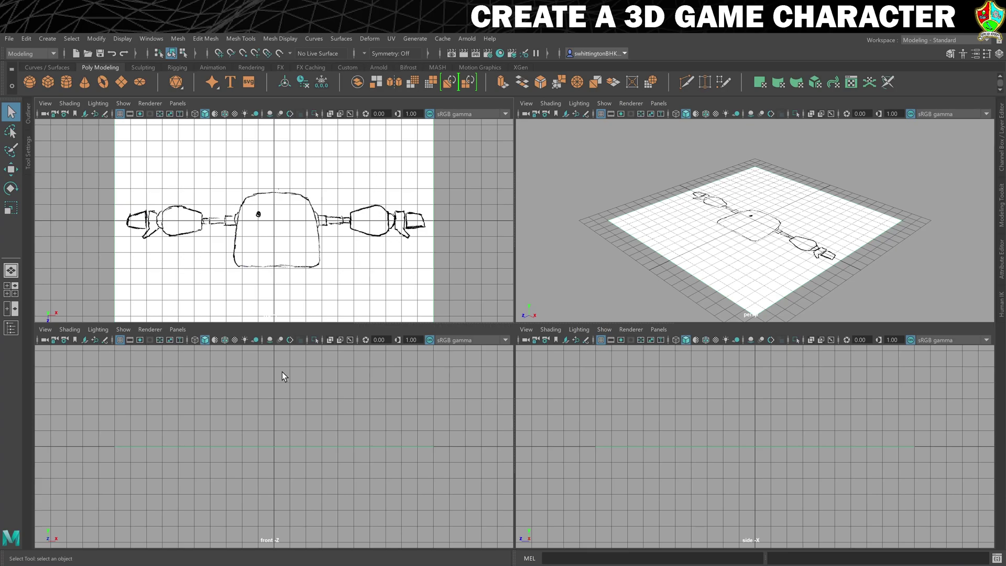
Import Front.jpg as an image plane in the front view.
left_click(45, 329)
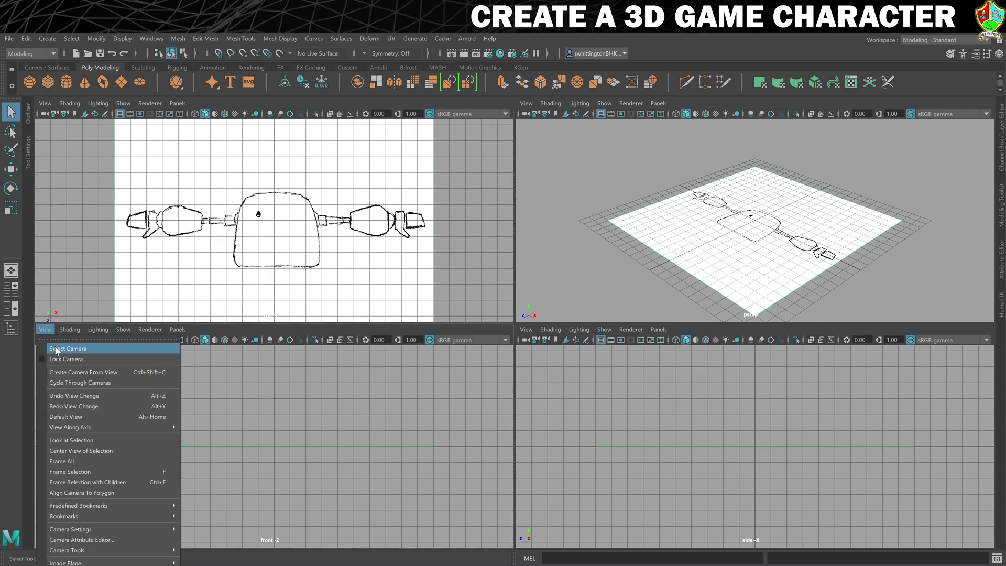
mouse_move(131, 562)
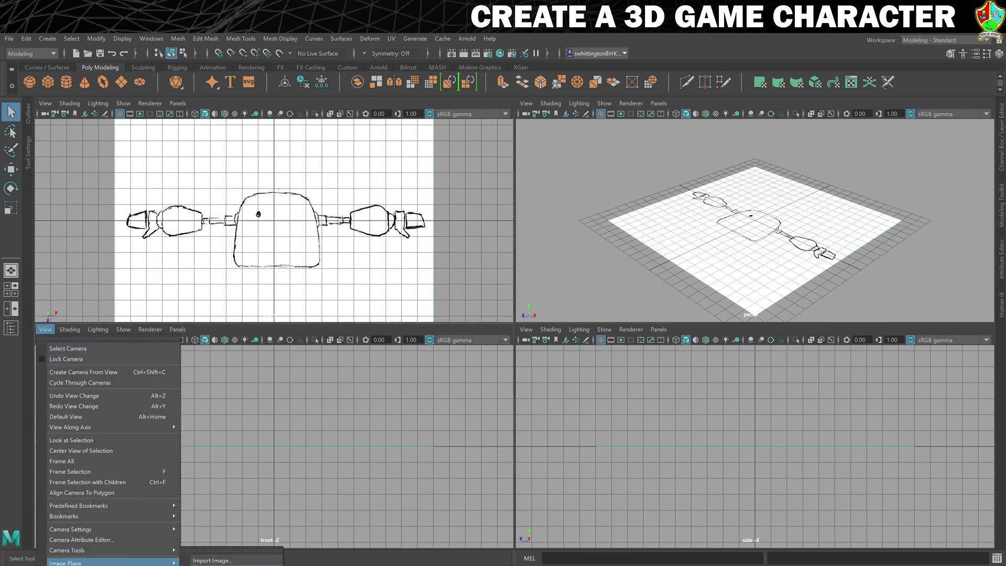
left_click(212, 560)
left_click(452, 200)
double_click(451, 200)
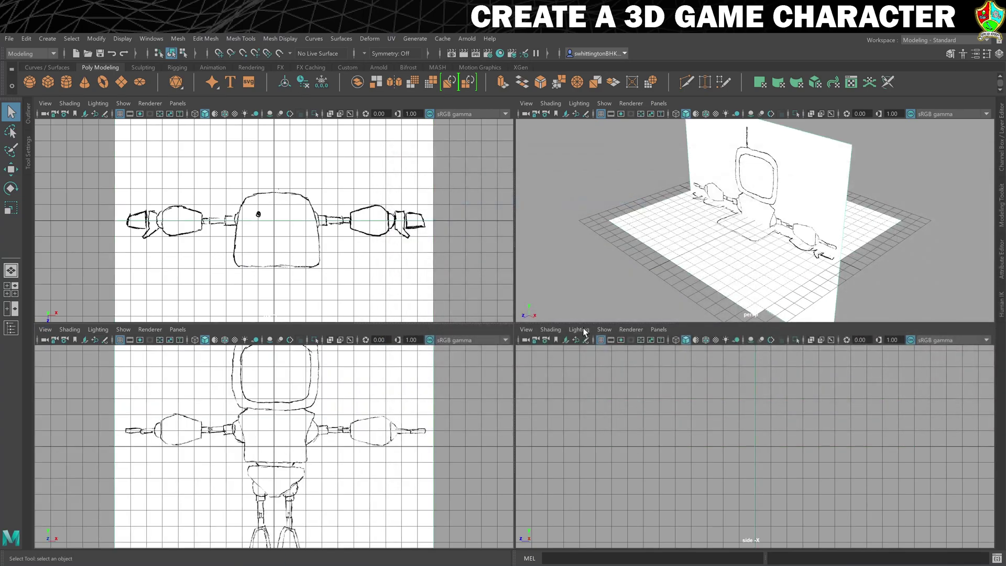
Import Side.jpg as an image plane in the side view.
left_click(526, 329)
mouse_move(550, 329)
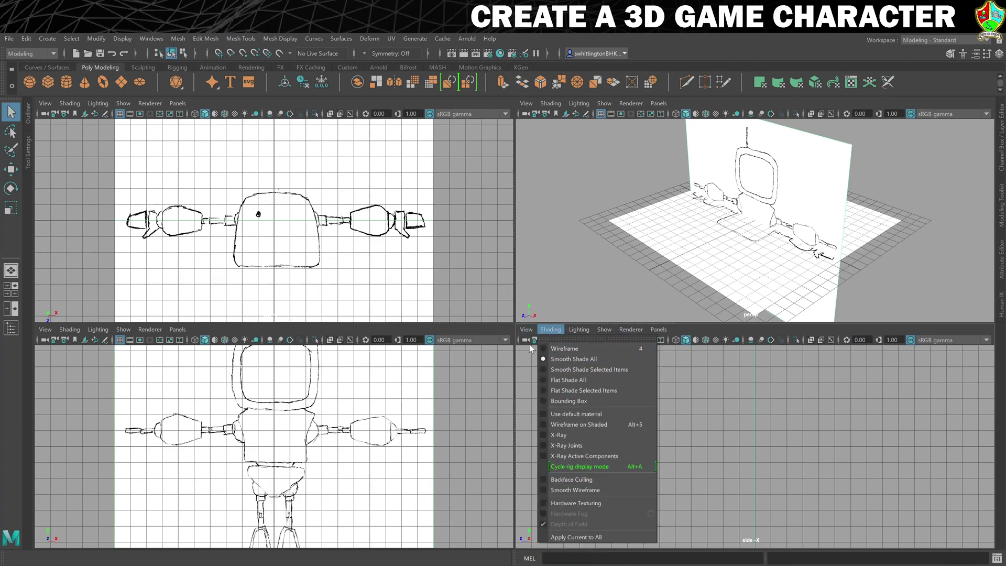
mouse_move(602, 550)
left_click(711, 562)
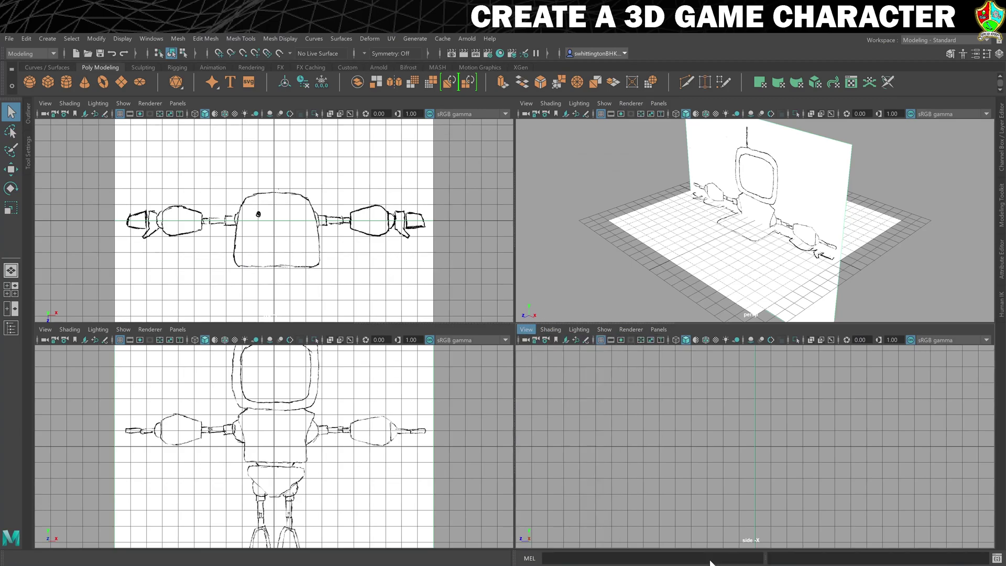
double_click(448, 205)
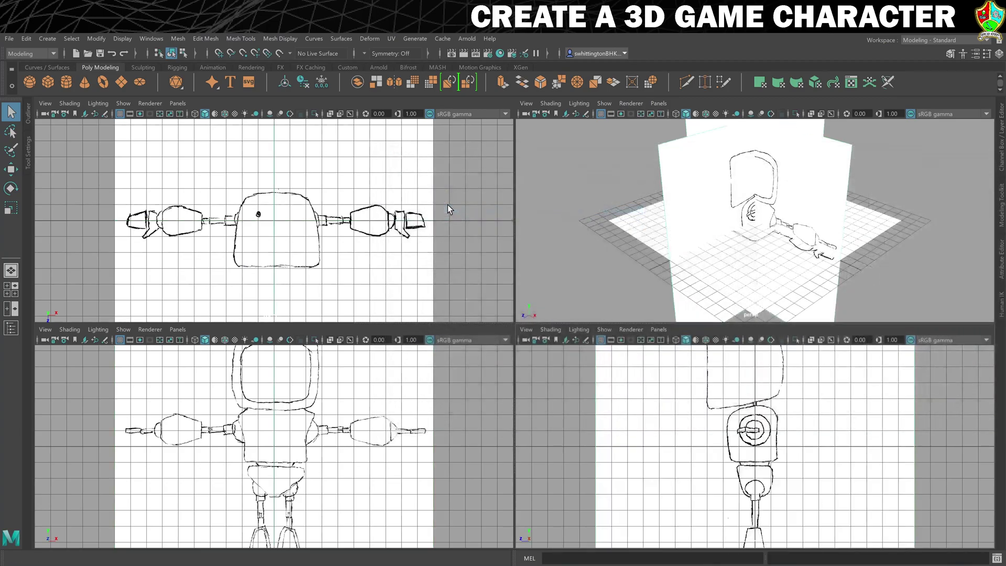
scroll(744, 262, "down", 6)
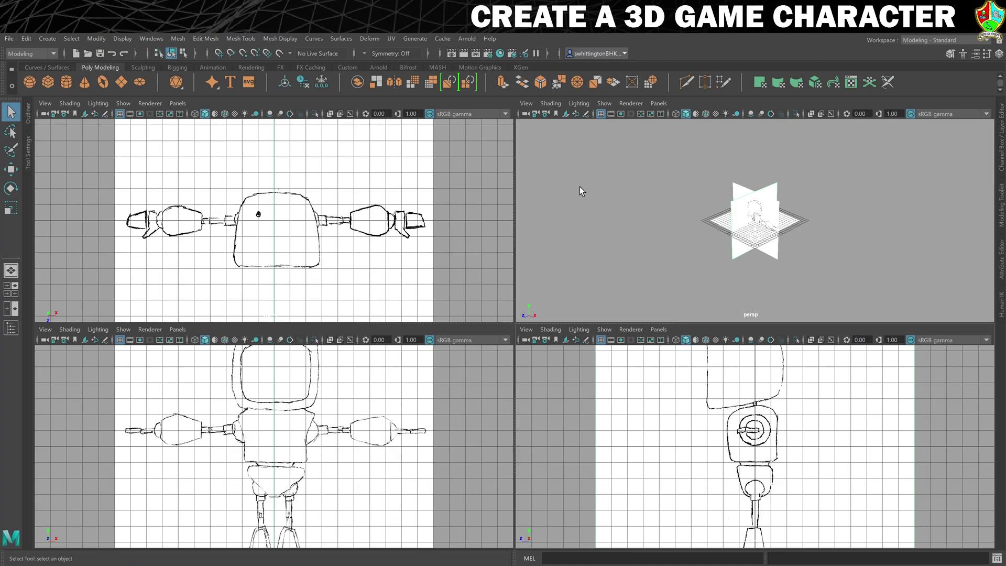
Create a polygon cube and set its polyCube1 Height to 180.
left_click(47, 82)
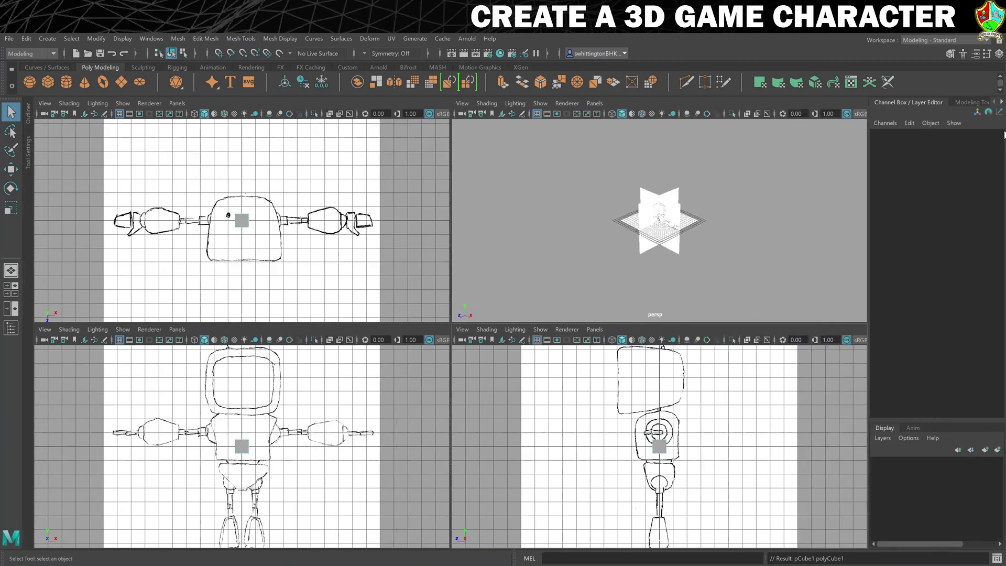
left_click(891, 252)
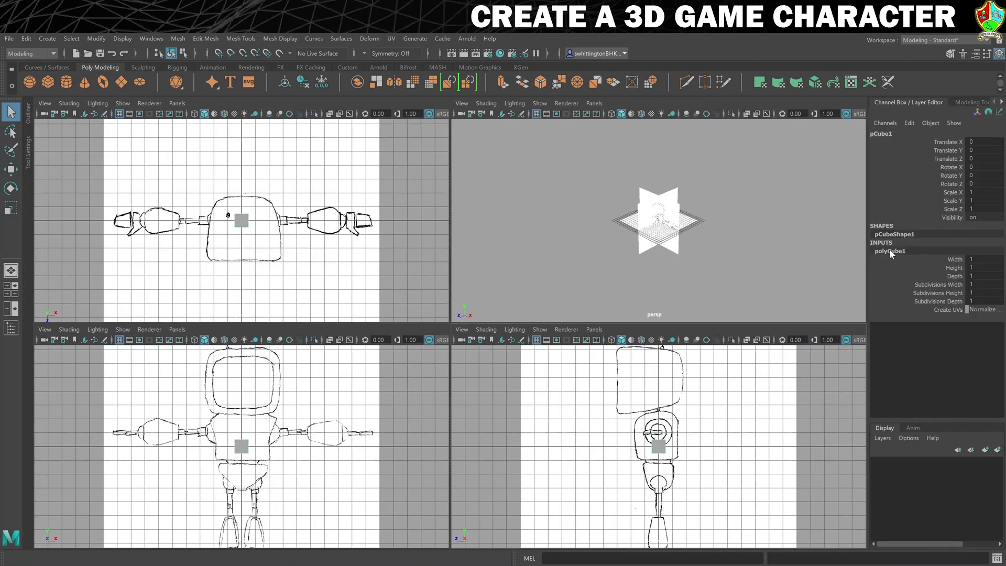
left_click(981, 269)
key("Return")
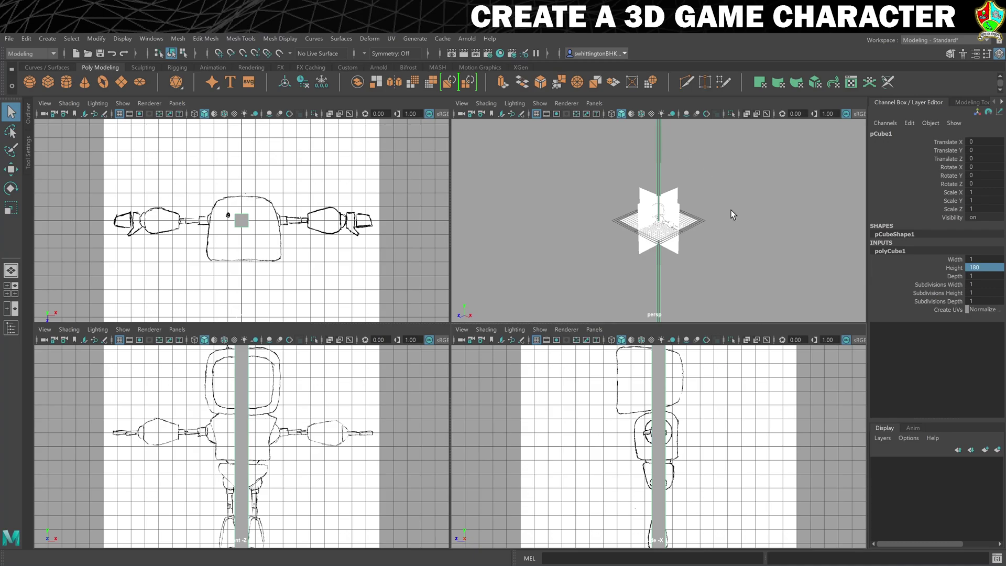
scroll(729, 193, "down", 5)
scroll(728, 191, "up", 3)
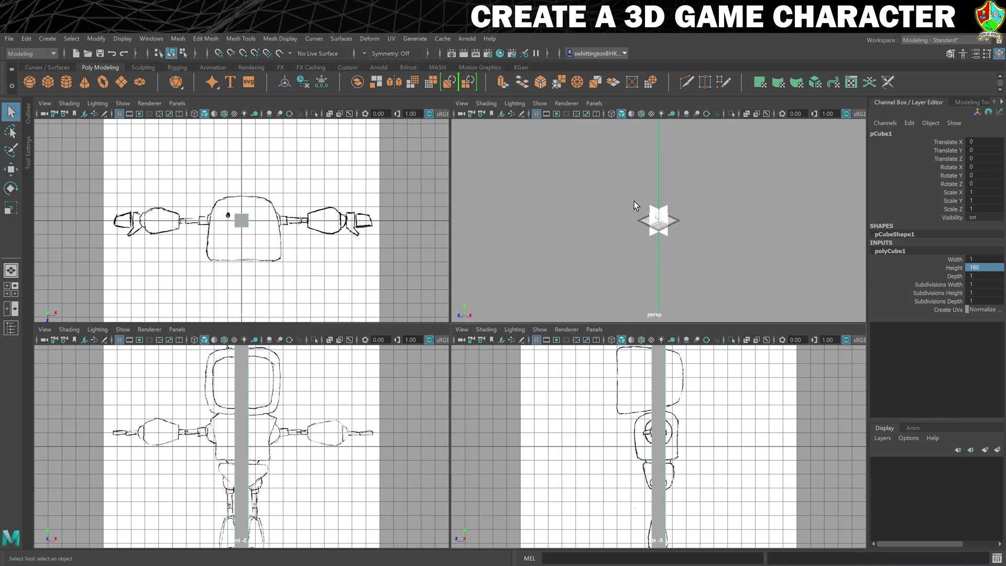
Select the side image plane and scale it uniformly to about 12.
left_click_drag(642, 190, 653, 259)
scroll(686, 185, "up", 5)
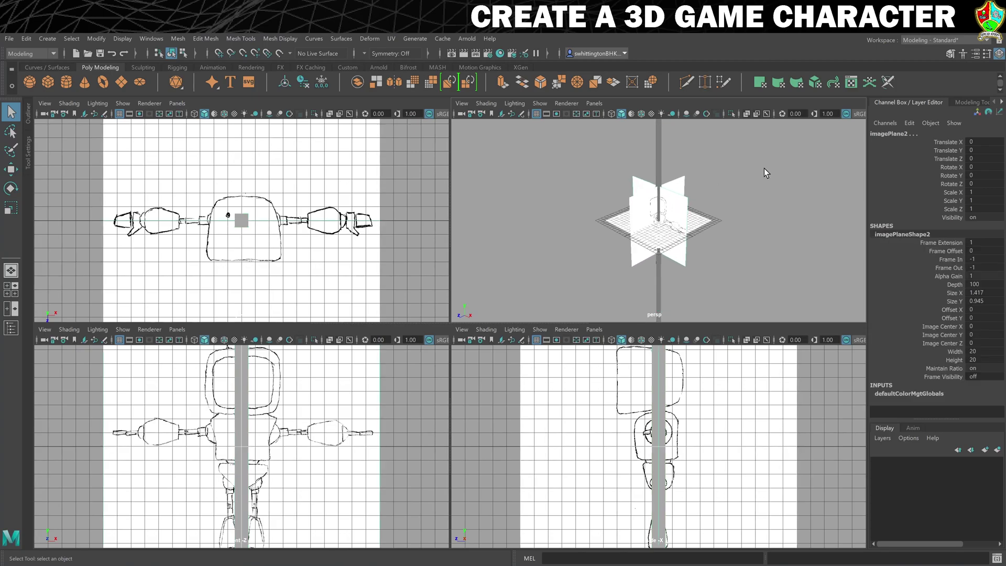
left_click_drag(693, 176, 693, 175)
scroll(692, 171, "down", 5)
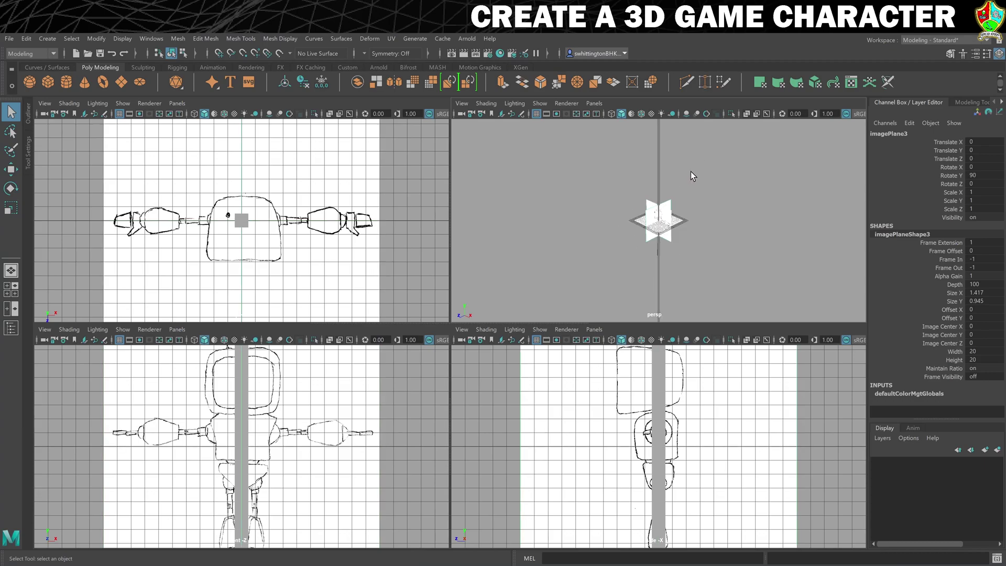
key("r")
left_click_drag(659, 221, 784, 209)
scroll(611, 406, "down", 5)
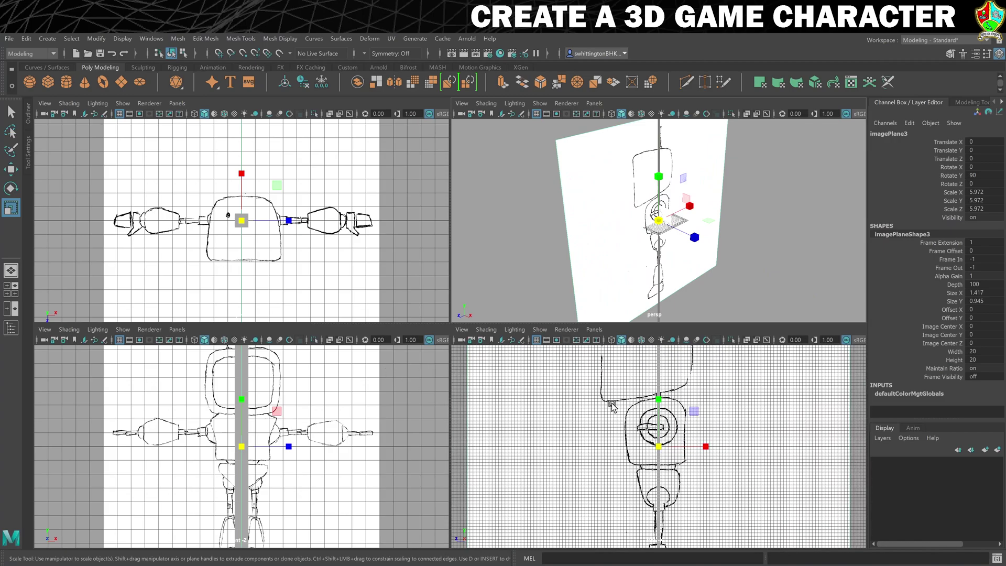
scroll(611, 406, "down", 6)
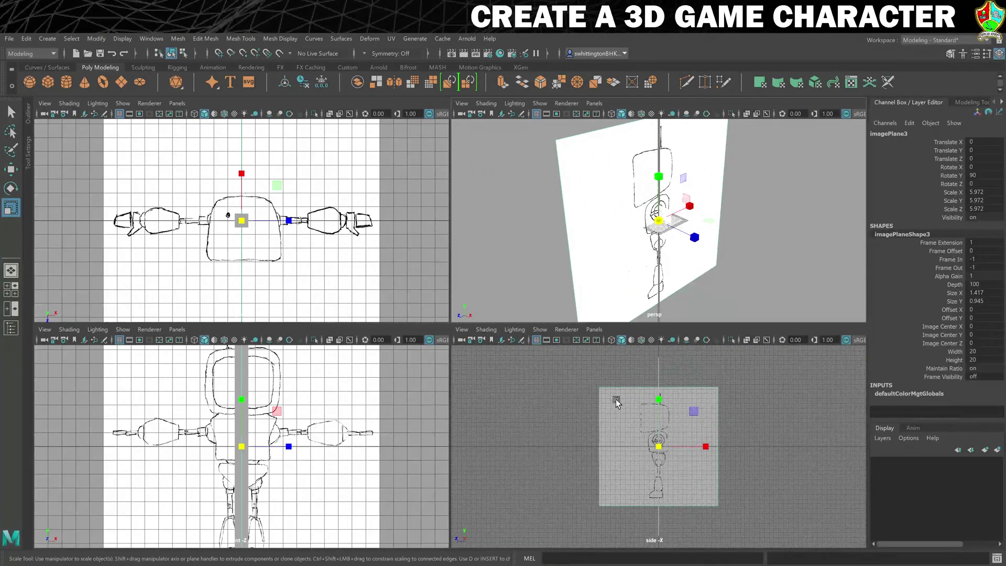
middle_click_drag(617, 401, 742, 431)
middle_click_drag(805, 484, 826, 440, "alt")
right_click_drag(759, 440, 868, 448, "alt")
middle_click_drag(774, 432, 749, 433, "alt")
Move pCube1 down along Y to about -7.43.
left_click(664, 417)
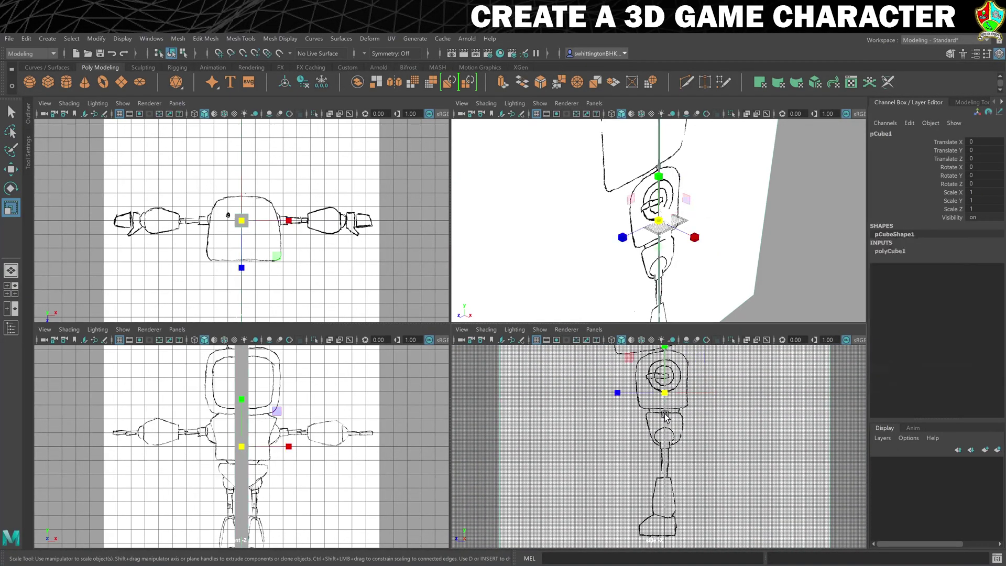
scroll(686, 419, "down", 5)
key("w")
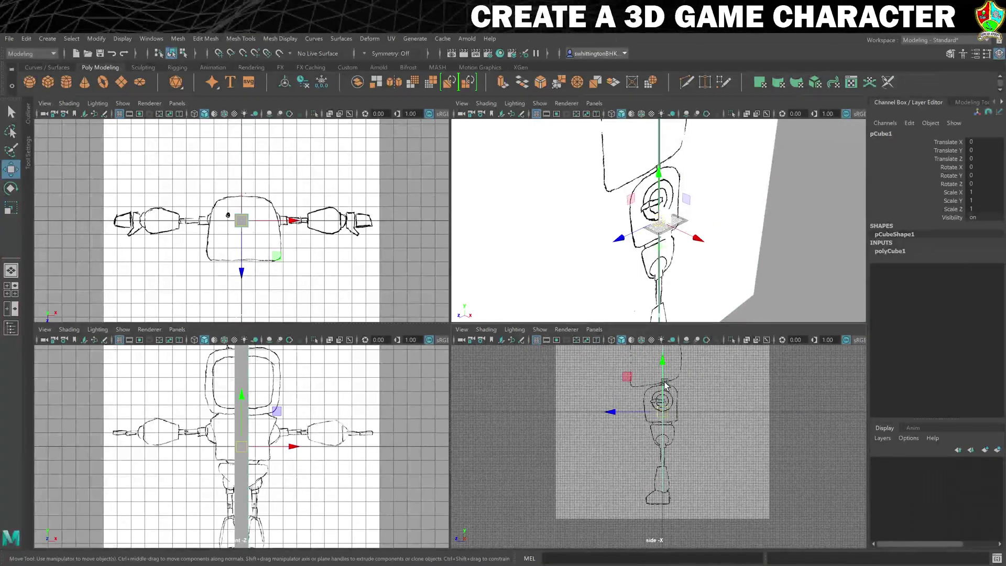
left_click_drag(662, 366, 667, 370)
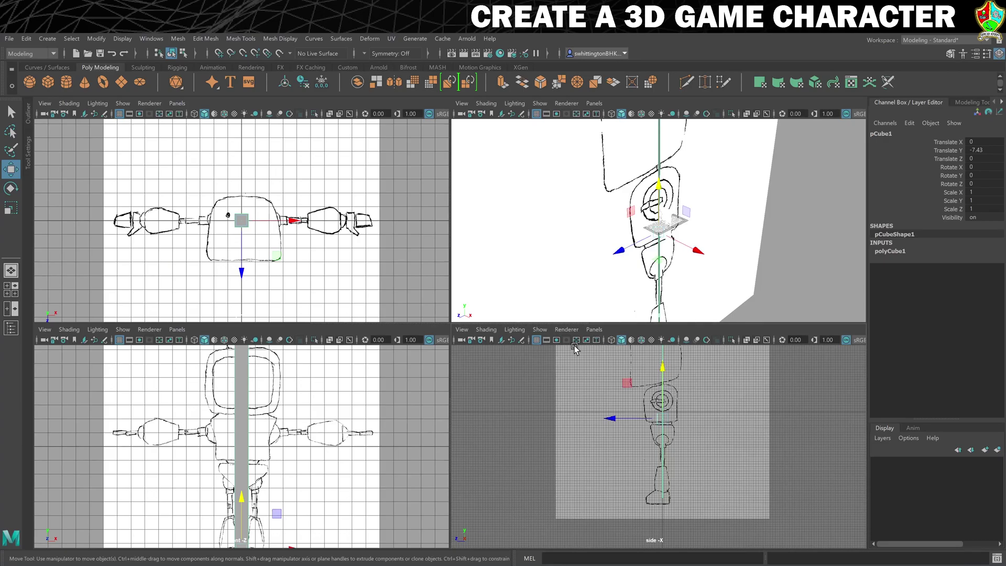
Maximize the side view without its grid and nudge the column further down.
left_click(536, 339)
key("space")
scroll(546, 278, "down", 2)
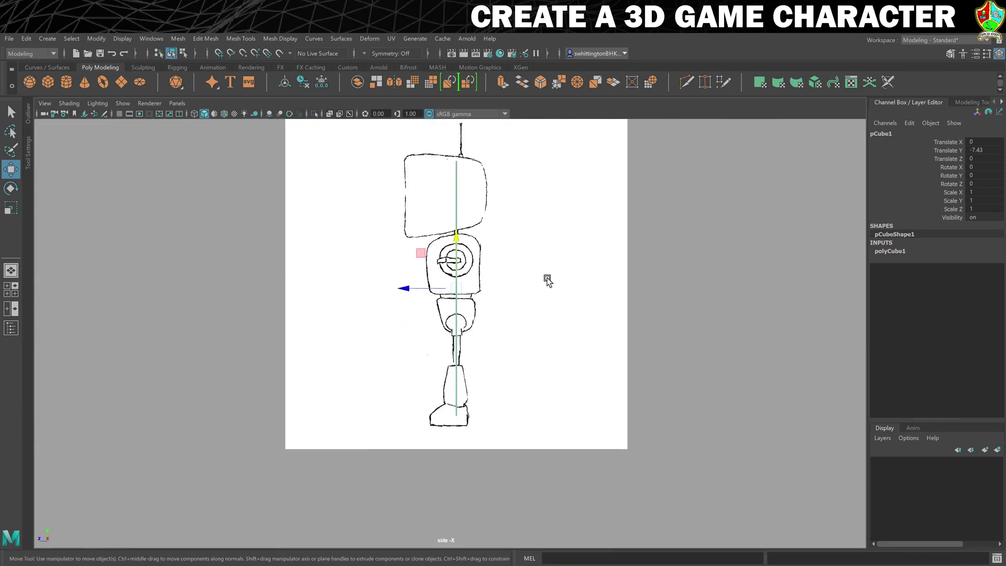
middle_click_drag(524, 272, 558, 294, "alt")
left_click_drag(492, 265, 493, 273)
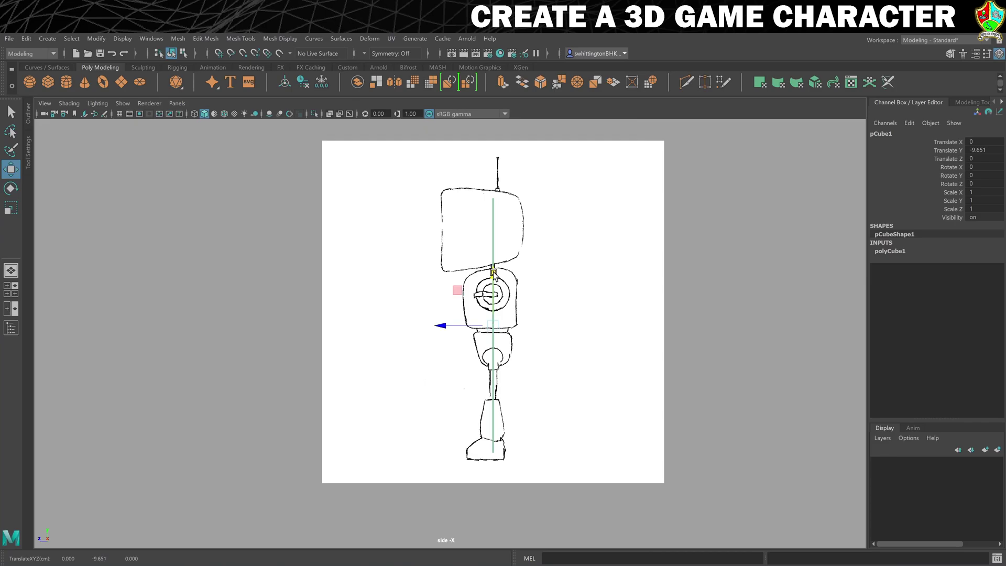
Set the side image plane's Scale X, Y and Z to 11.
left_click(591, 169)
key("r")
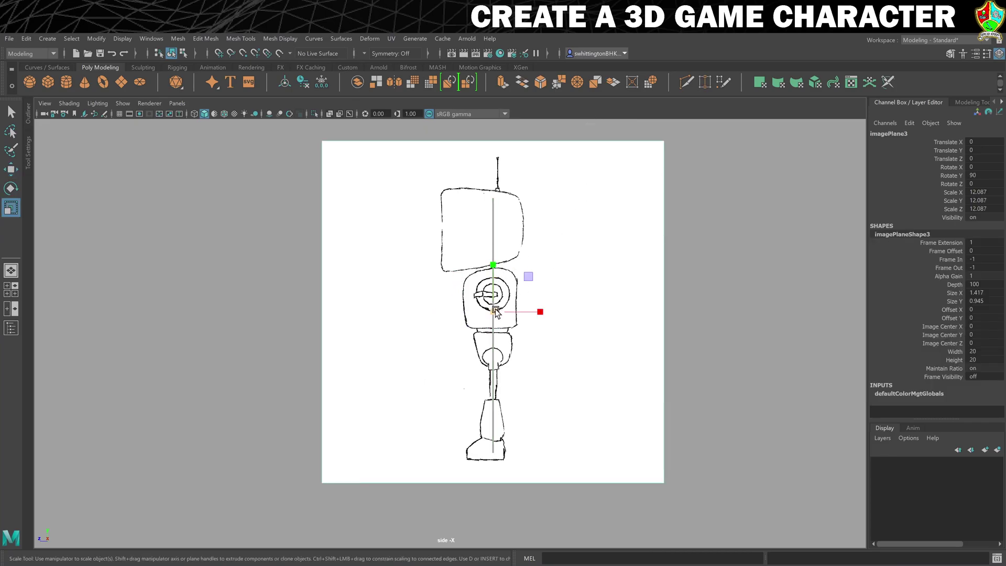
left_click_drag(492, 311, 480, 320)
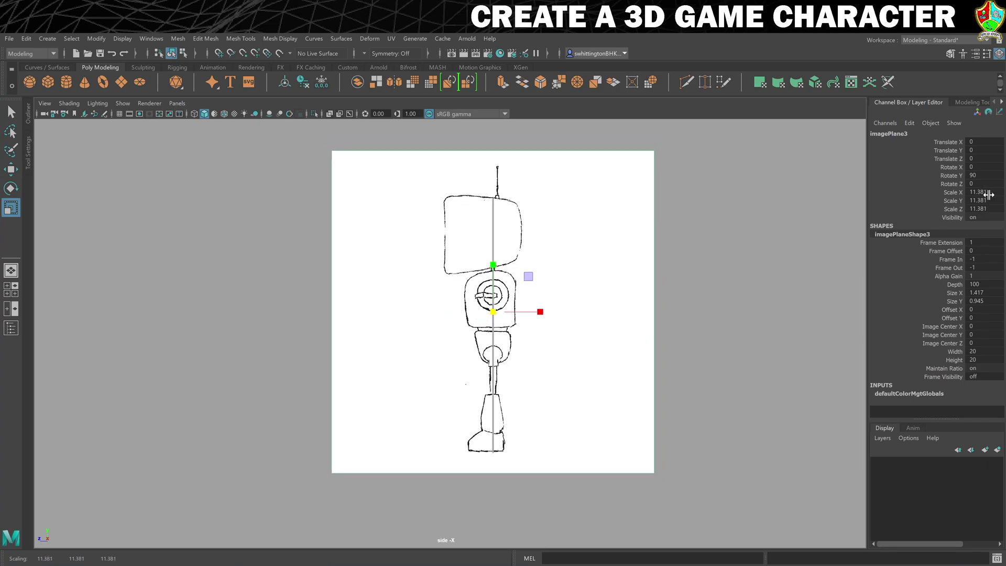
left_click_drag(985, 196, 984, 208)
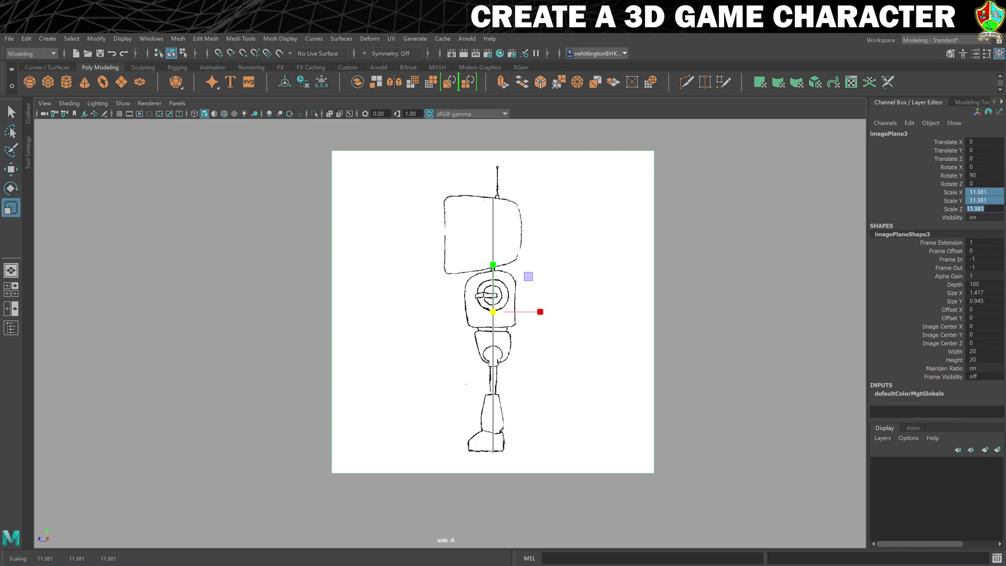
type("11")
key("Return")
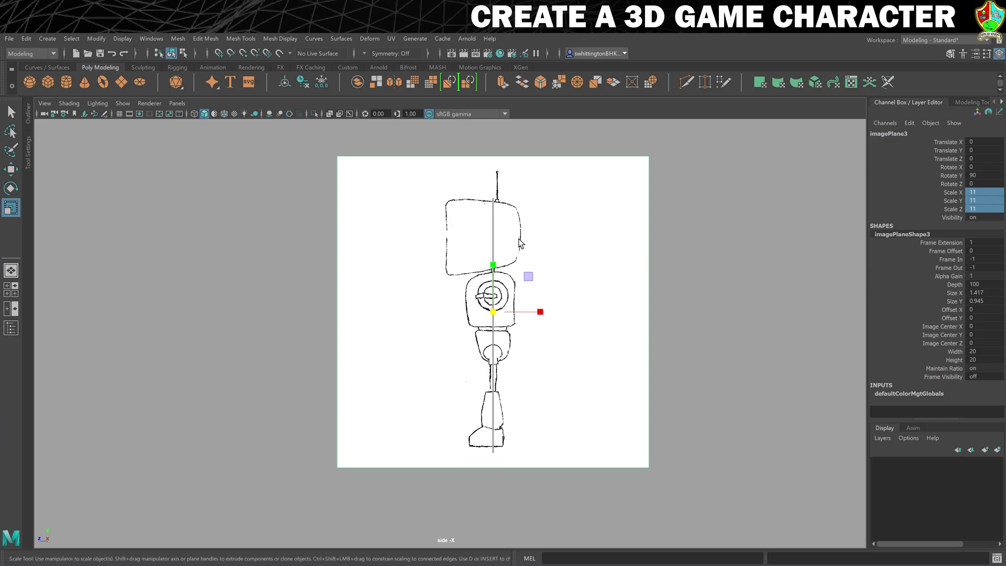
In the four-view layout, set the top image plane's Scale X, Y and Z to 11.
left_click(493, 237)
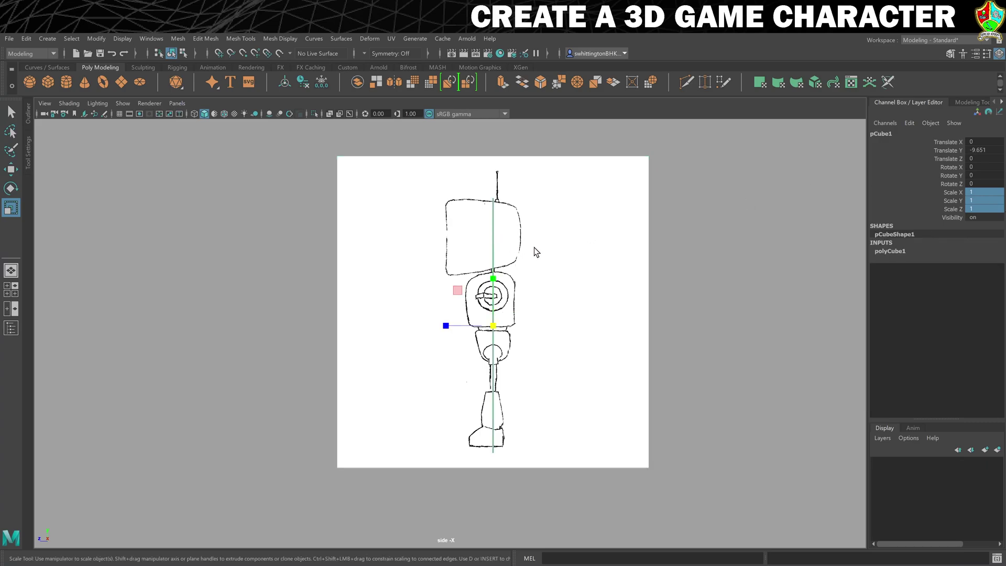
left_click(538, 250)
key("space")
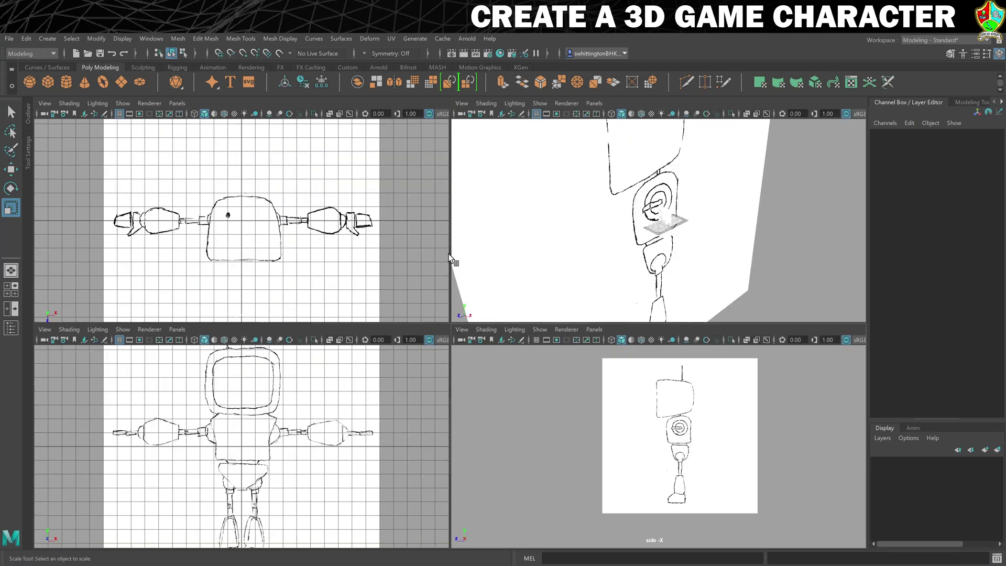
left_click(384, 213)
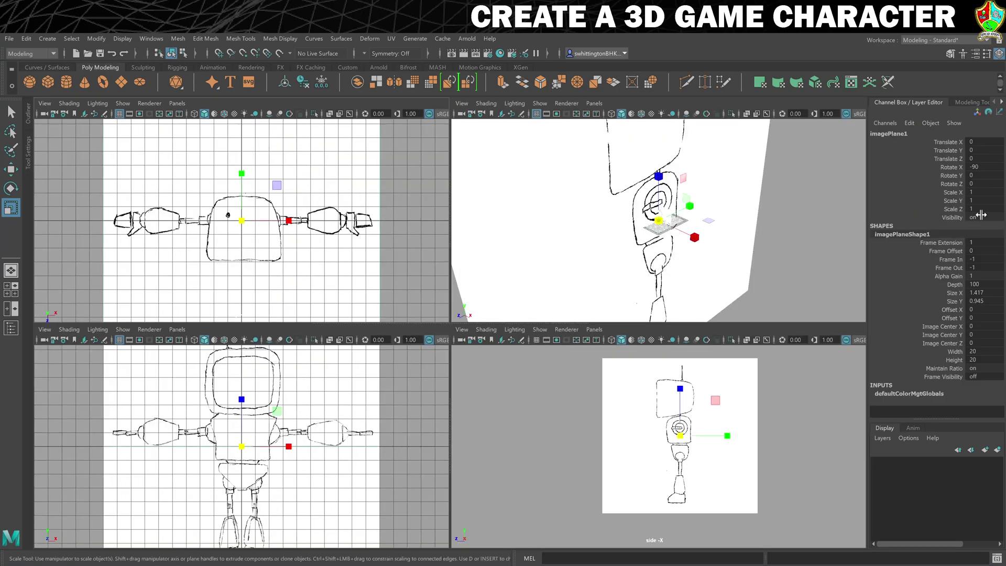
left_click_drag(983, 193, 982, 209)
type("11")
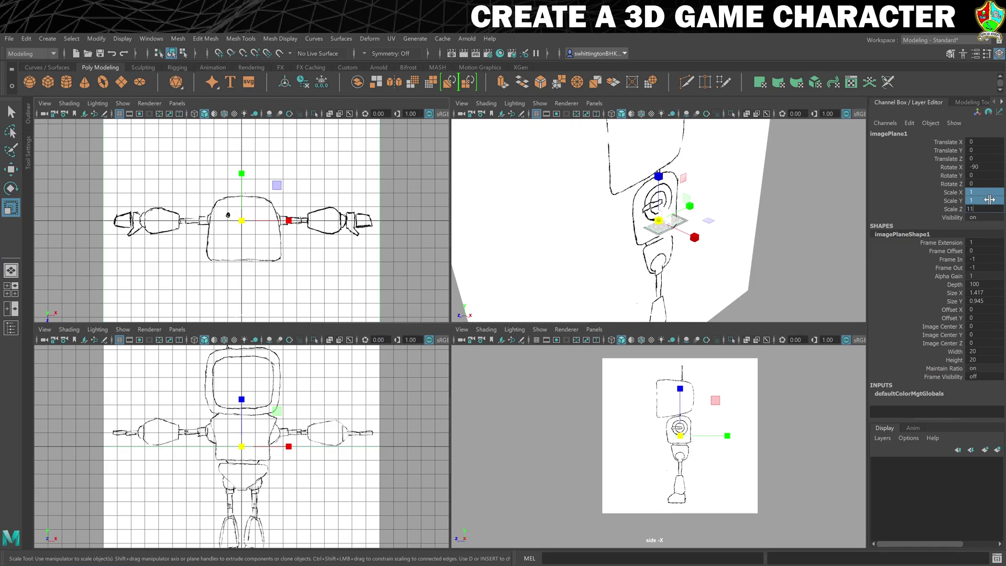
key("Return")
Set the front image plane's Scale X, Y and Z each to 11.
left_click(107, 411)
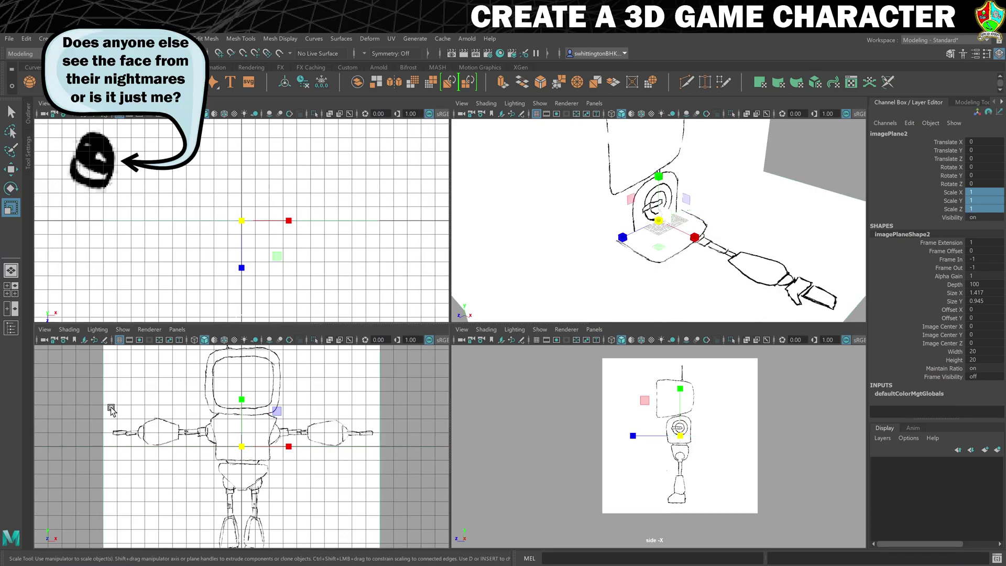
double_click(982, 193)
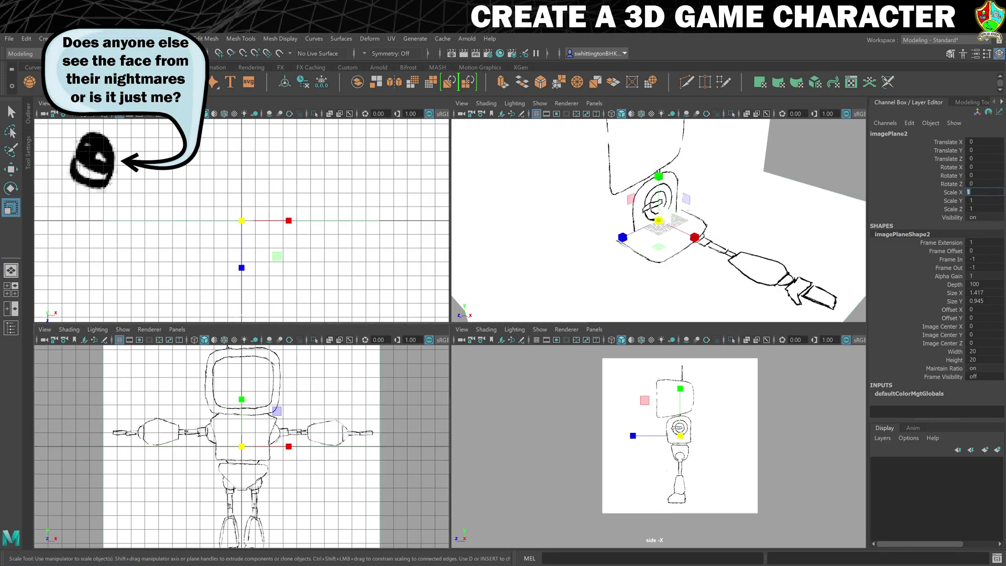
type("11")
key("Return")
double_click(979, 200)
type("11")
key("Return")
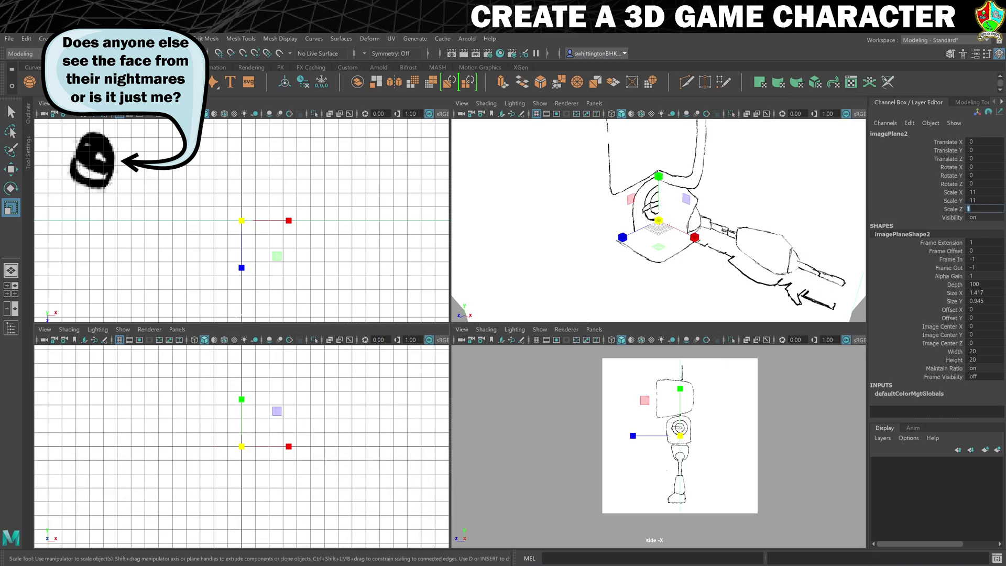
double_click(982, 208)
type("11")
key("Return")
left_click(747, 189)
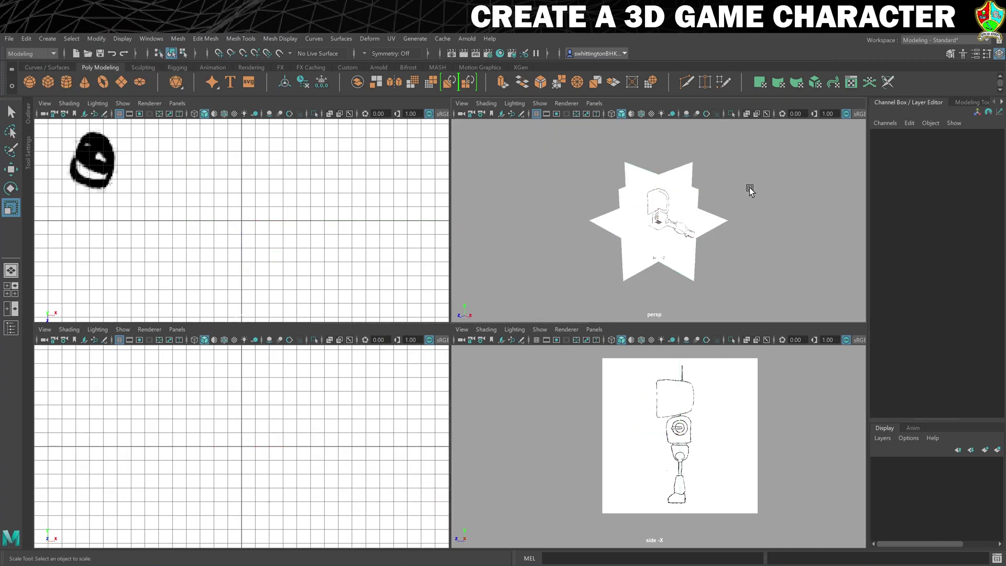
key("space")
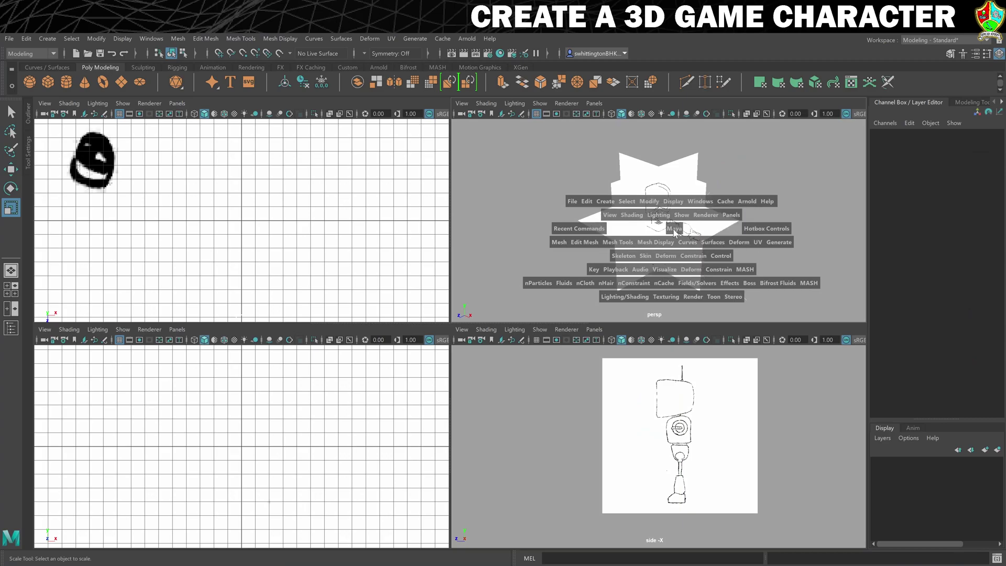
Orbit and dolly the perspective view to inspect the three intersecting reference planes.
mouse_move(676, 242)
left_mouse_down("alt")
mouse_move(763, 236)
mouse_move(647, 238)
mouse_move(763, 217)
mouse_move(802, 230)
left_mouse_up("alt")
scroll(764, 218, "up", 8)
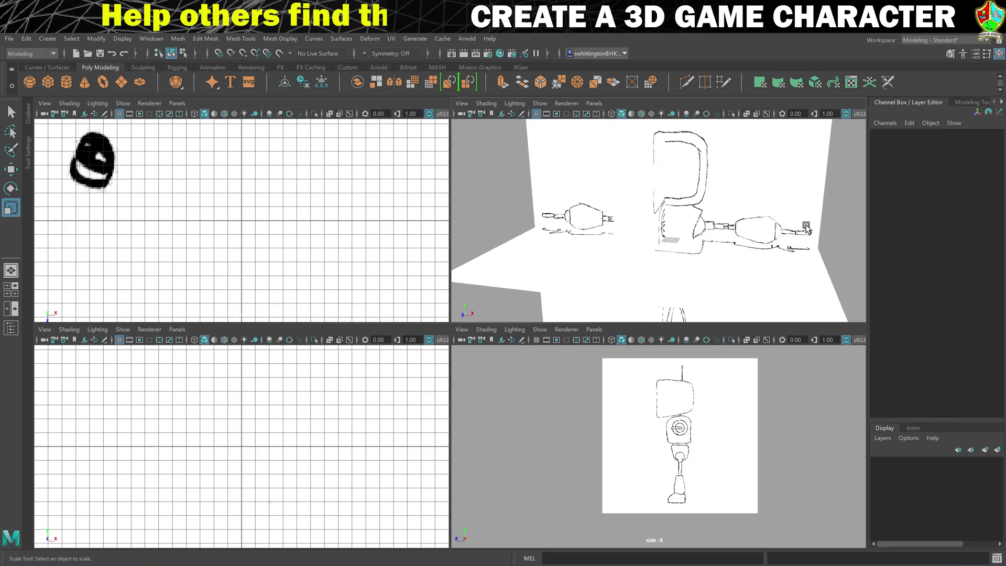
right_click_drag(563, 254, 646, 263, "alt")
left_click_drag(645, 263, 717, 195, "alt")
left_click_drag(619, 192, 727, 222, "alt")
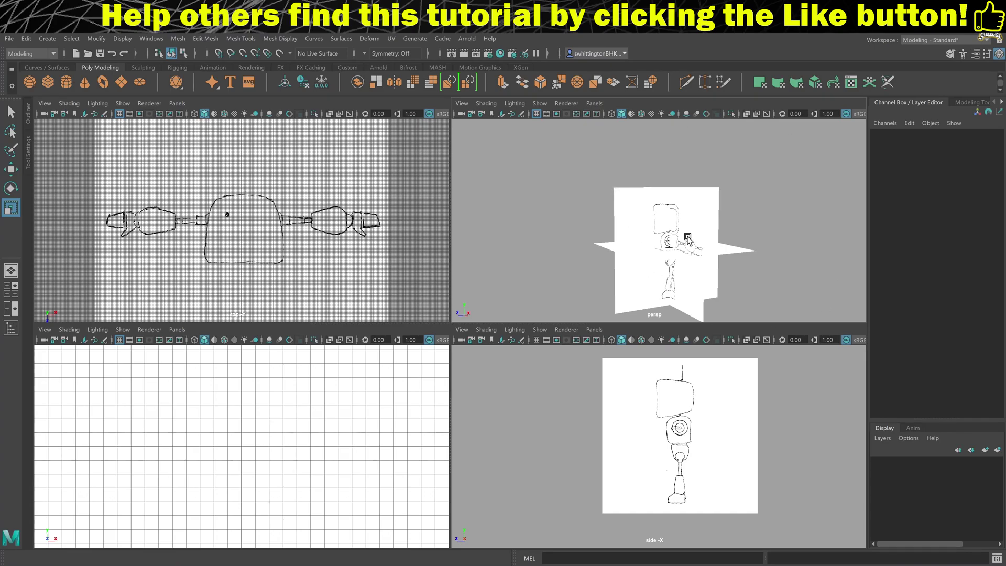
In the enlarged perspective view, push the side reference plane back to X -170.279.
key("space")
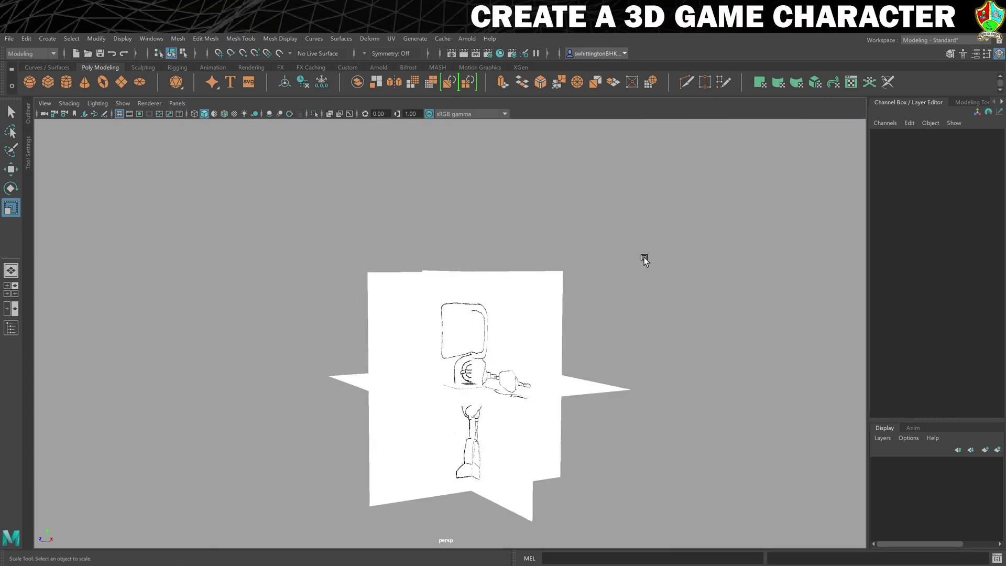
left_click_drag(644, 258, 518, 287, "alt")
left_click(518, 287)
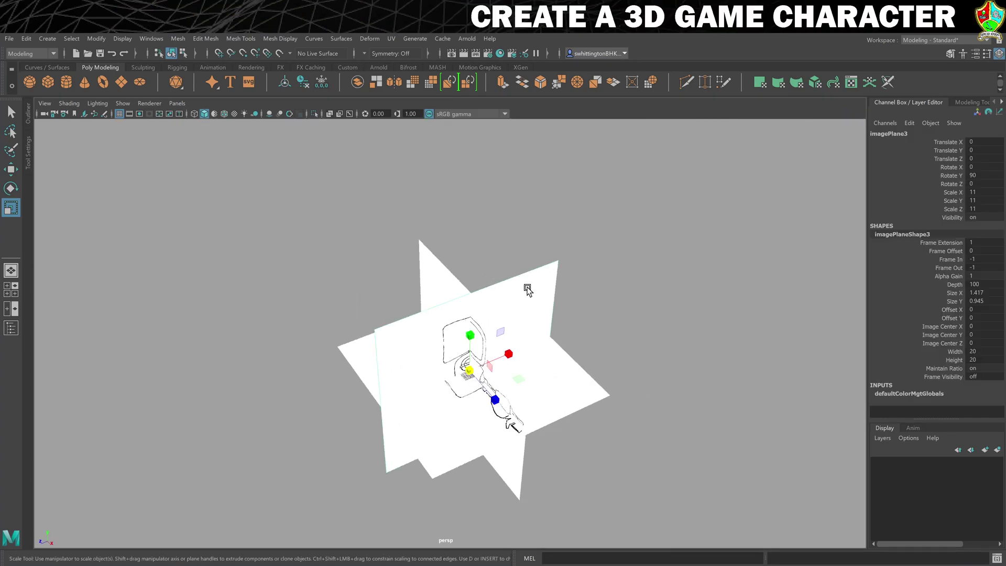
key("w")
left_click_drag(507, 418, 417, 299)
Push the front plane back to Z -162.815 and drop the floor plane to Y -164.802.
left_click(469, 306)
left_click_drag(423, 379, 556, 359)
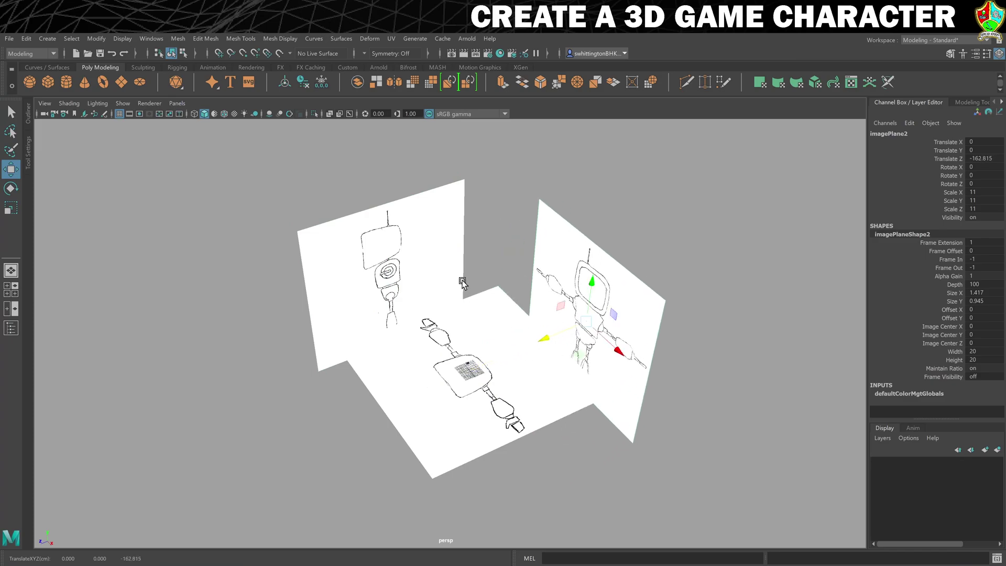
left_click(496, 307)
left_click_drag(472, 333, 489, 439)
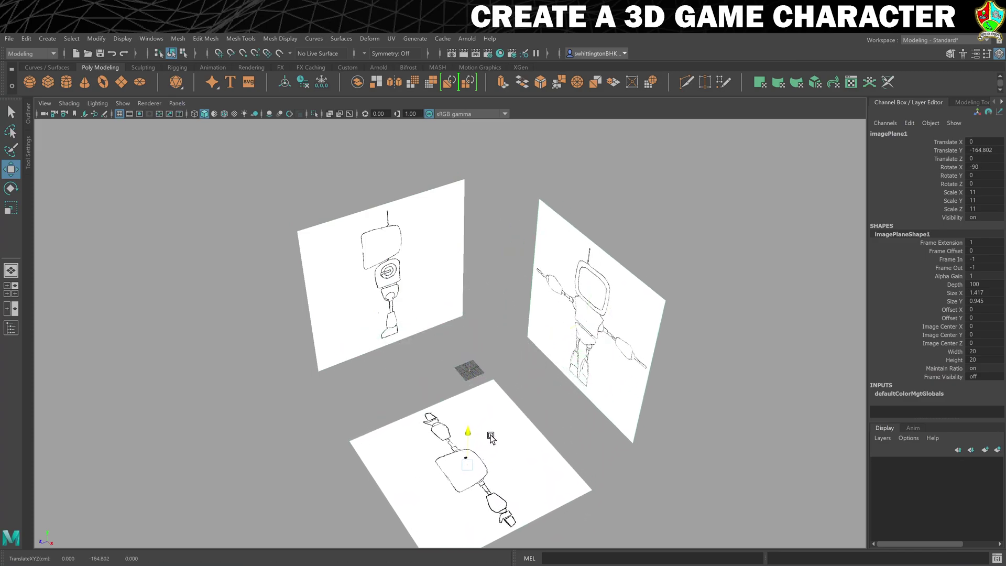
Deselect, view the planes from a higher frontal angle, and return to the four-view layout.
left_click(773, 314)
scroll(622, 303, "up", 5)
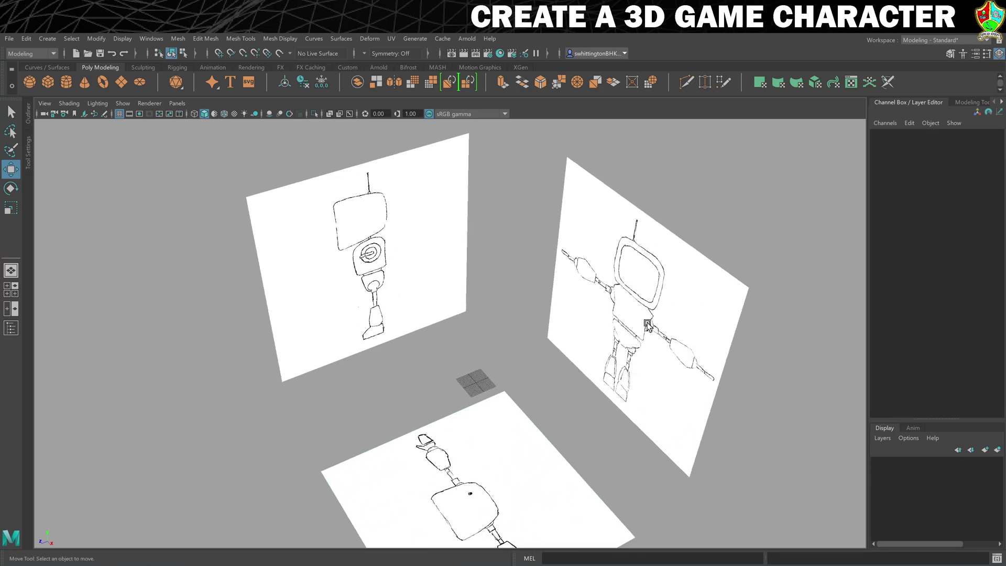
left_click_drag(648, 325, 552, 262, "alt")
key("space")
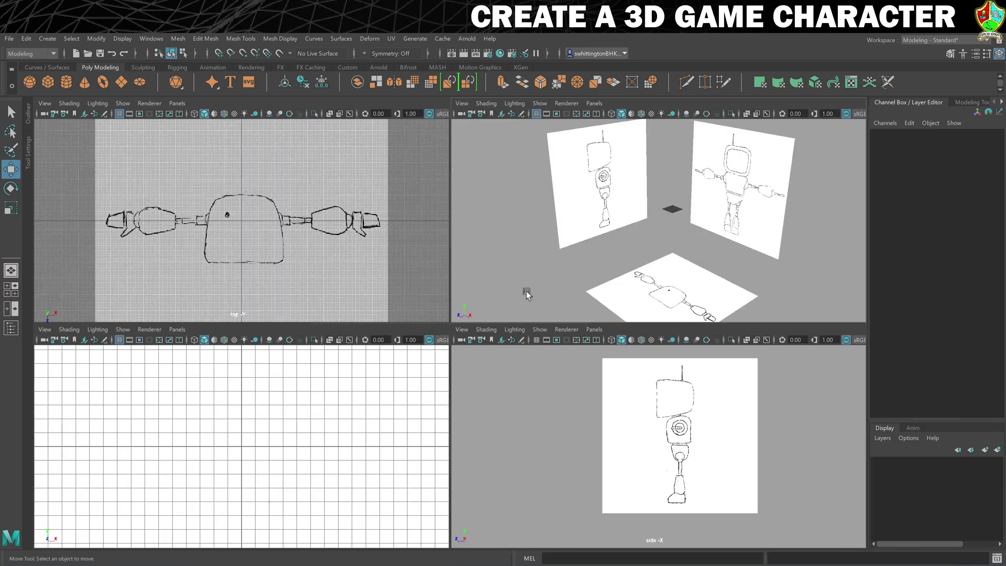
scroll(298, 220, "down", 4)
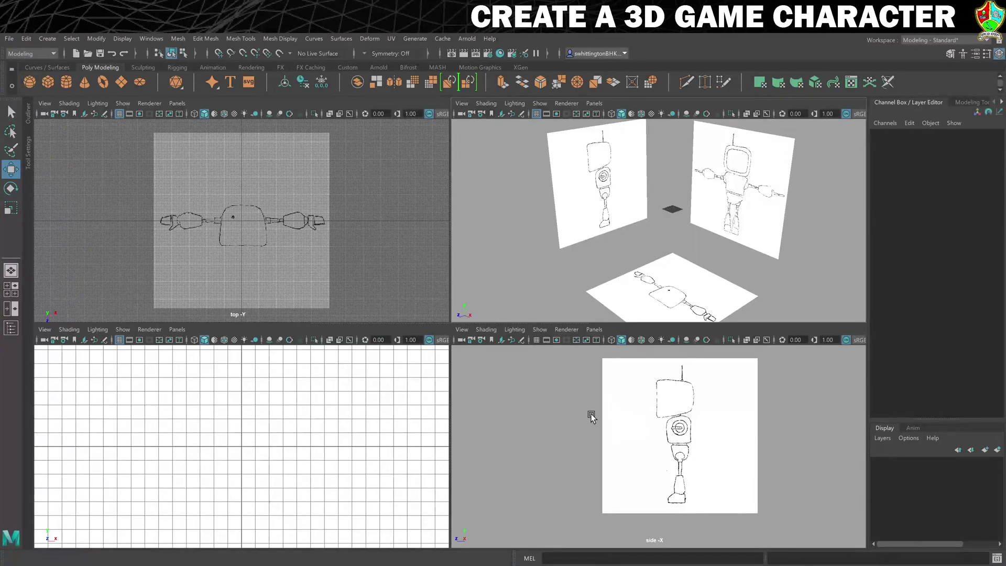